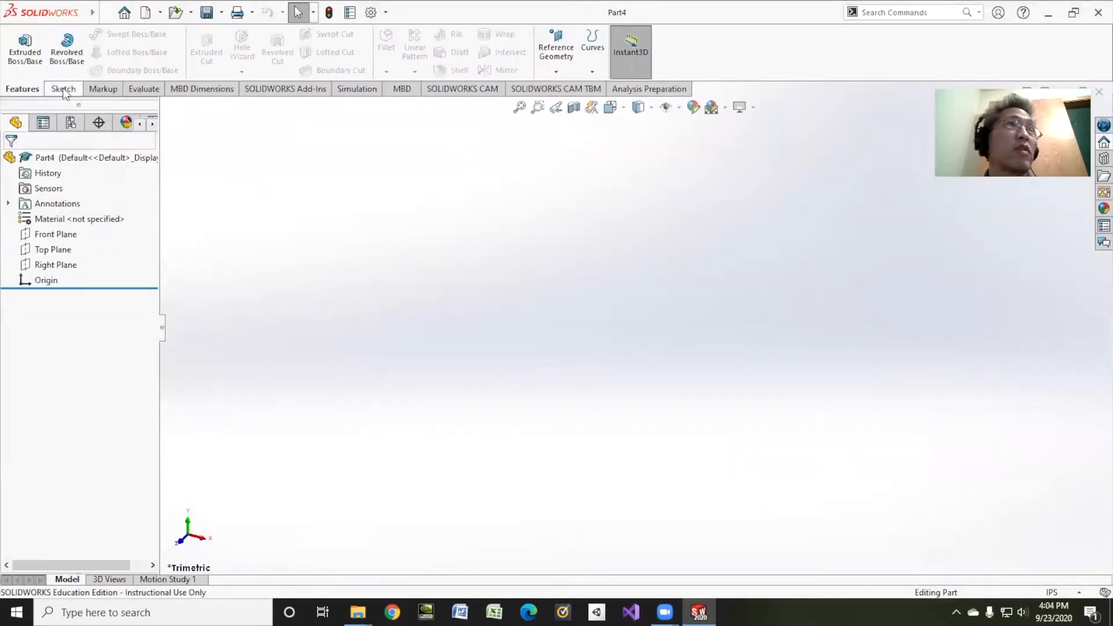
Step: Start a sketch on the Front Plane and draw a circle about 4.79 in in diameter centred on the origin
click(63, 88)
click(19, 46)
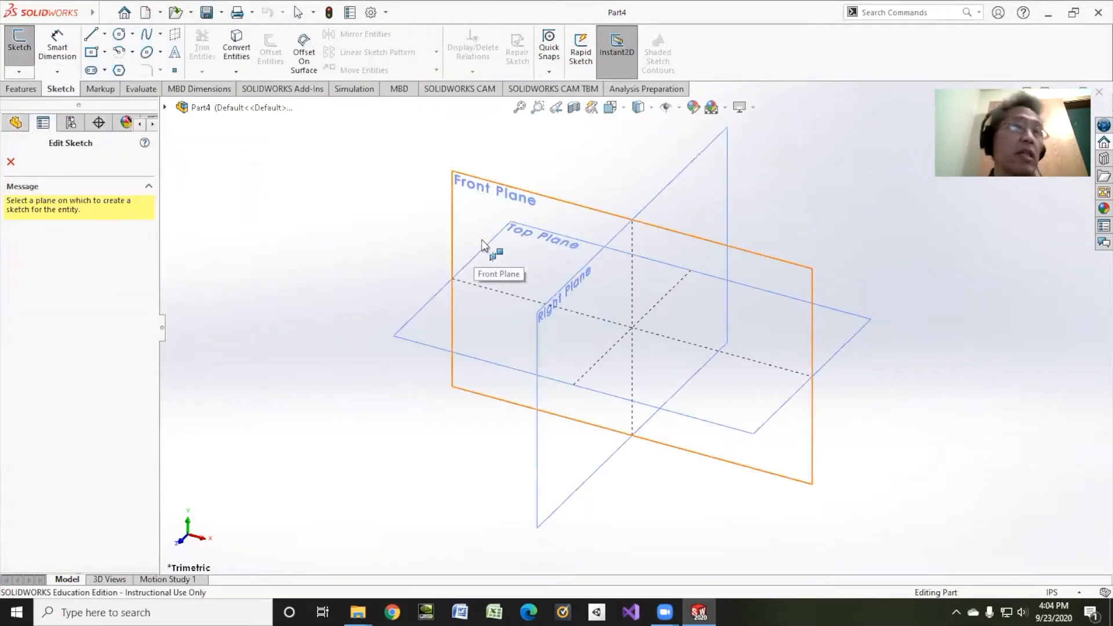
click(508, 195)
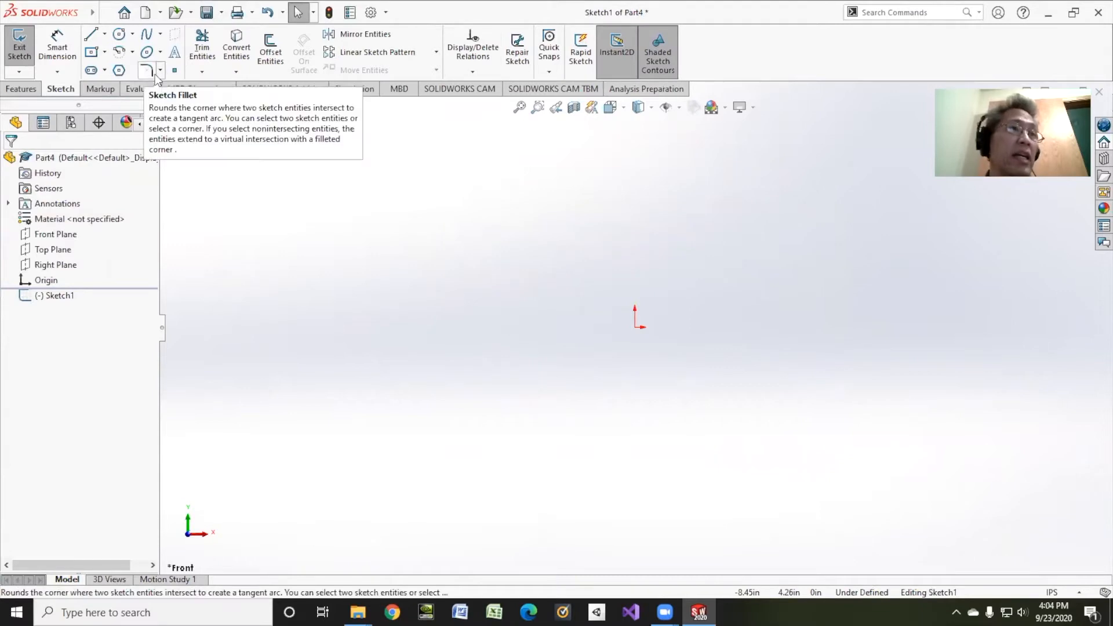
click(119, 36)
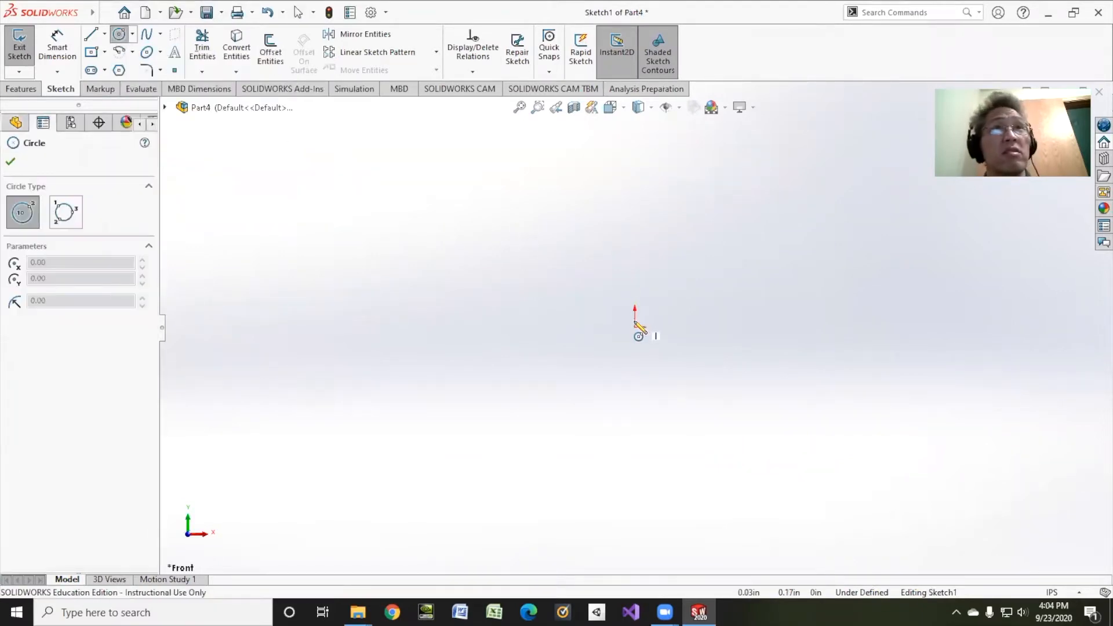
click(635, 327)
click(726, 236)
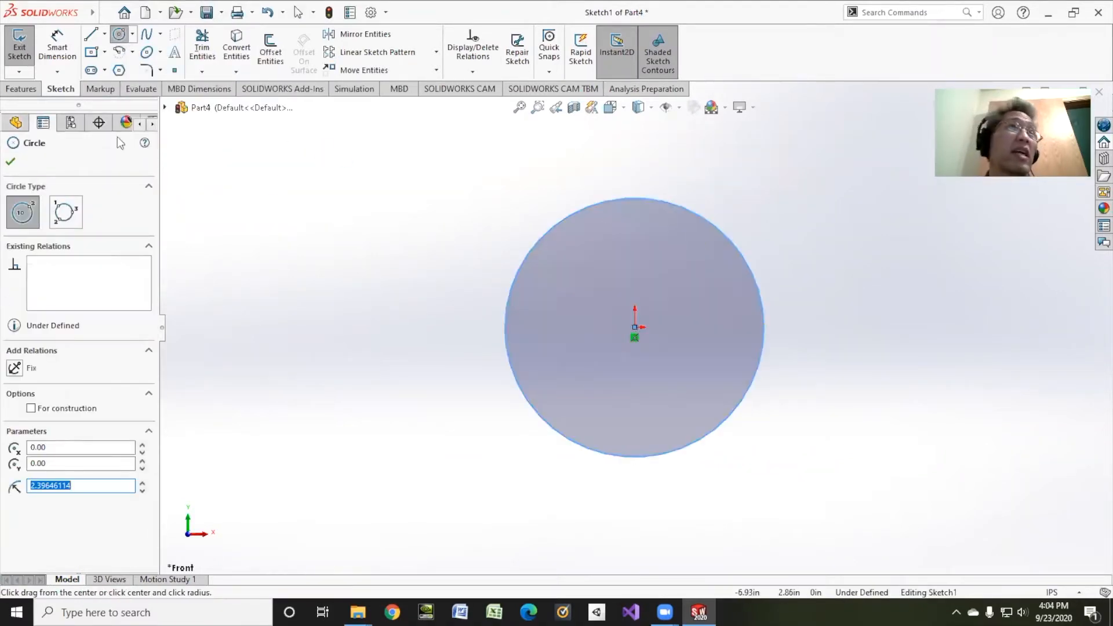
Step: Dimension the circle's diameter and set it to 1.5 in
click(58, 46)
click(708, 222)
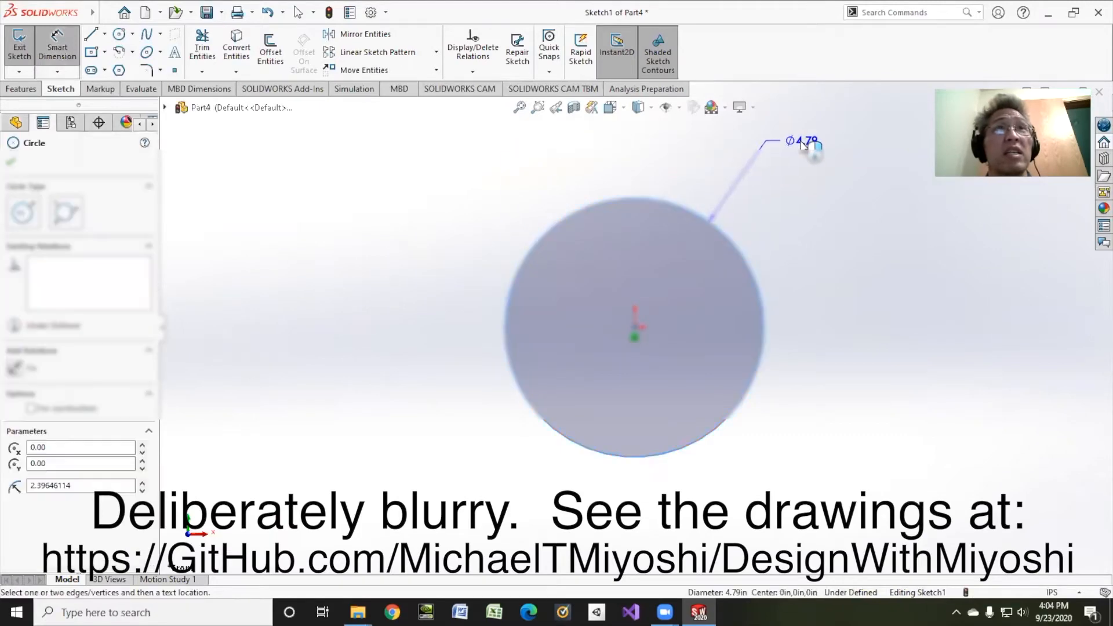
click(794, 141)
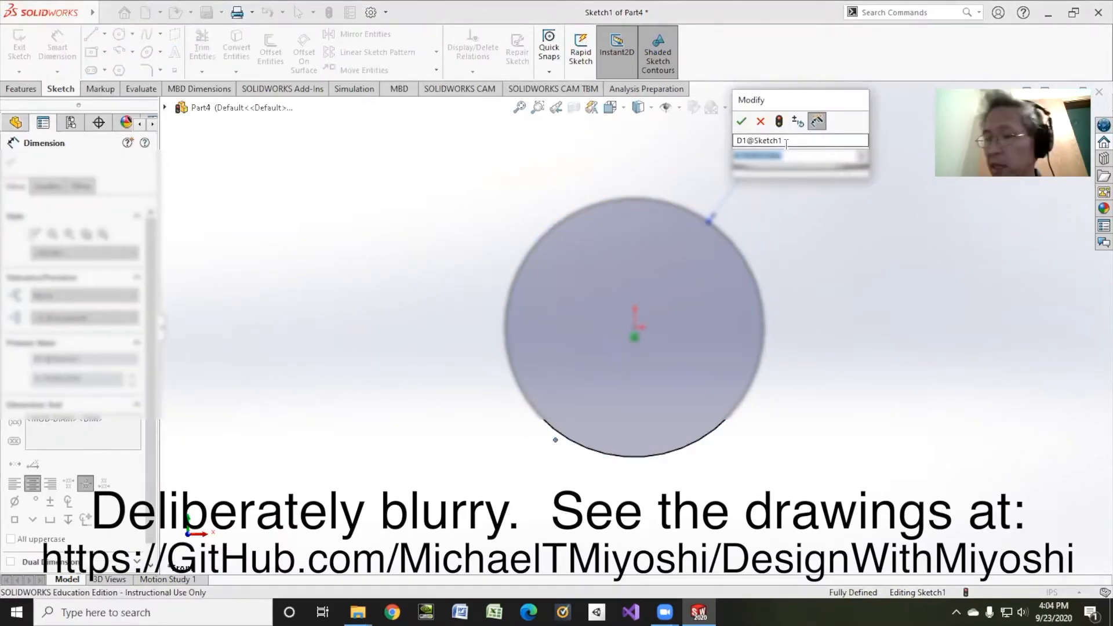
text(1.5)
click(742, 121)
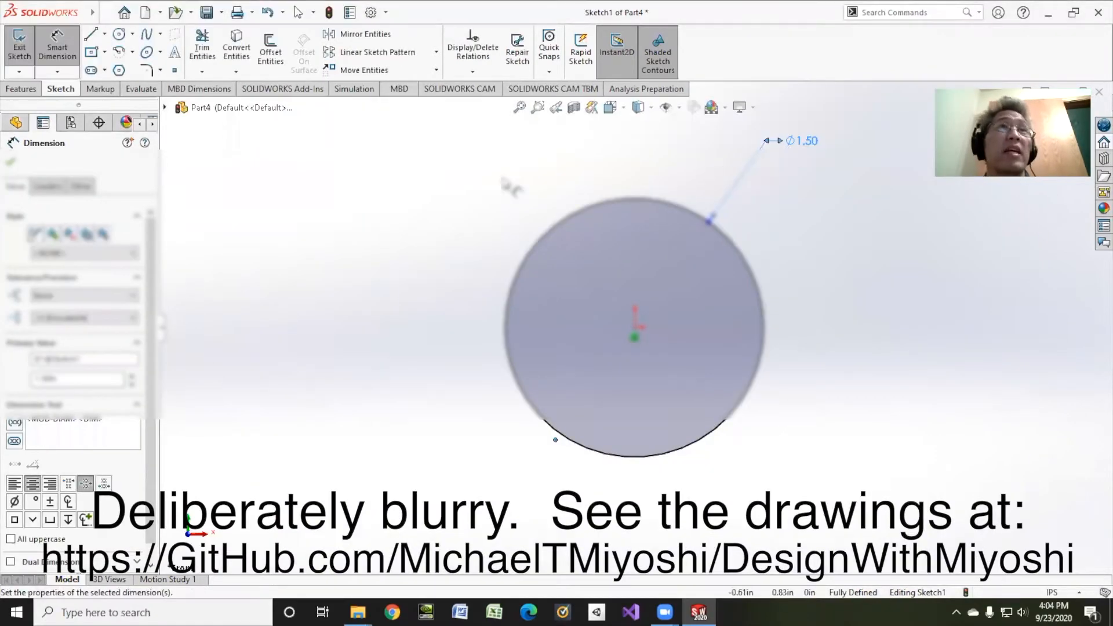
click(22, 89)
click(29, 49)
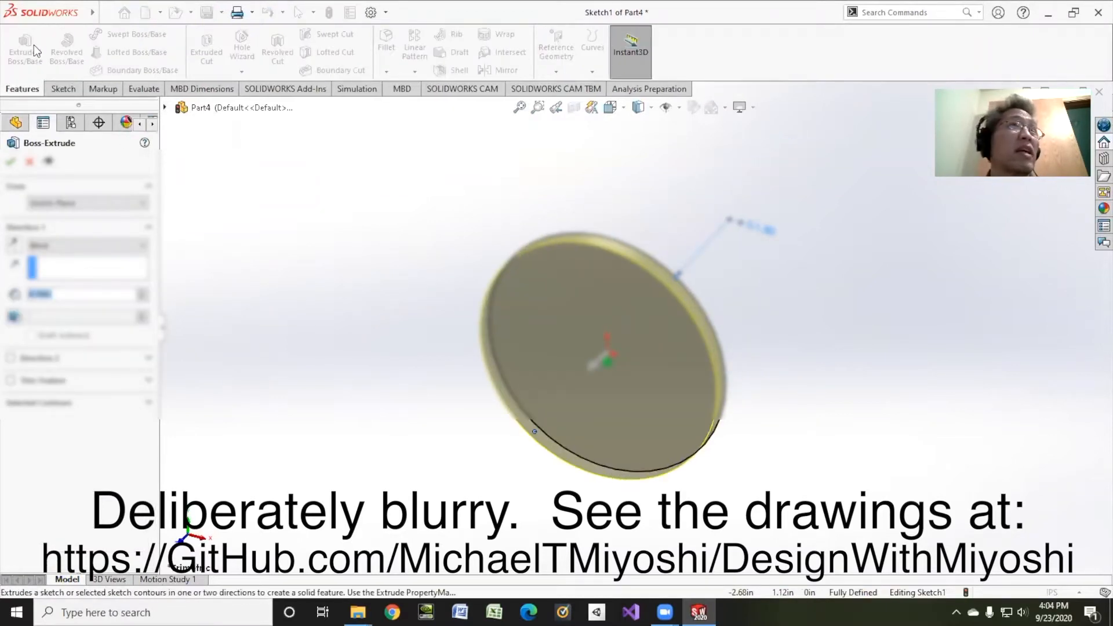
click(29, 161)
click(57, 90)
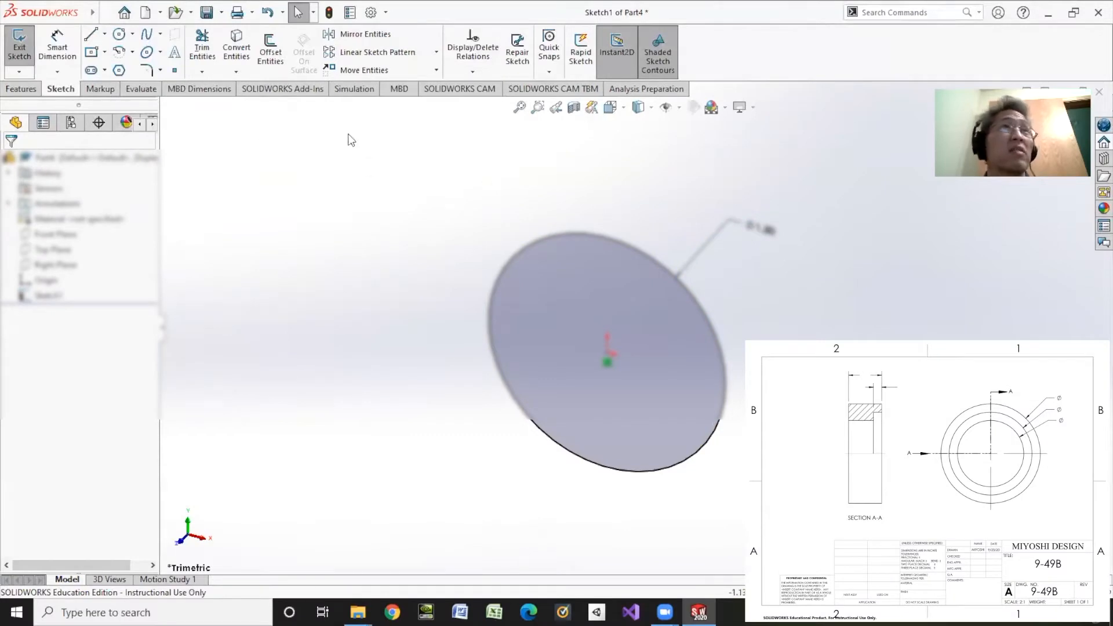
Step: Draw a second circle about 0.77 in in diameter centred on the origin, inside the first, and dimension its diameter
click(119, 35)
click(608, 354)
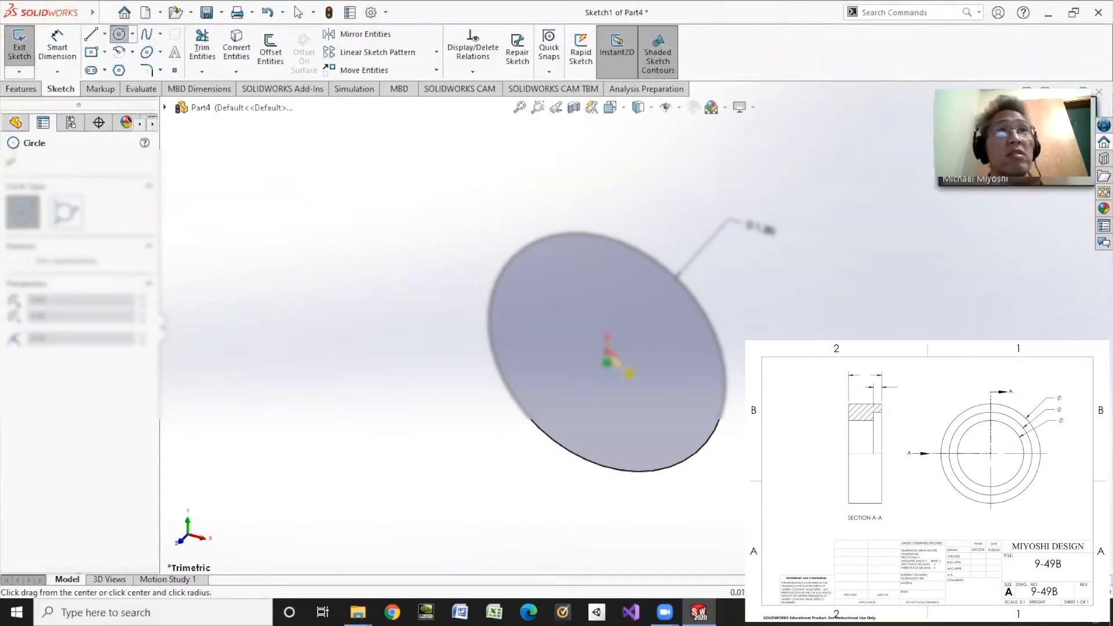
click(638, 312)
click(56, 49)
click(575, 293)
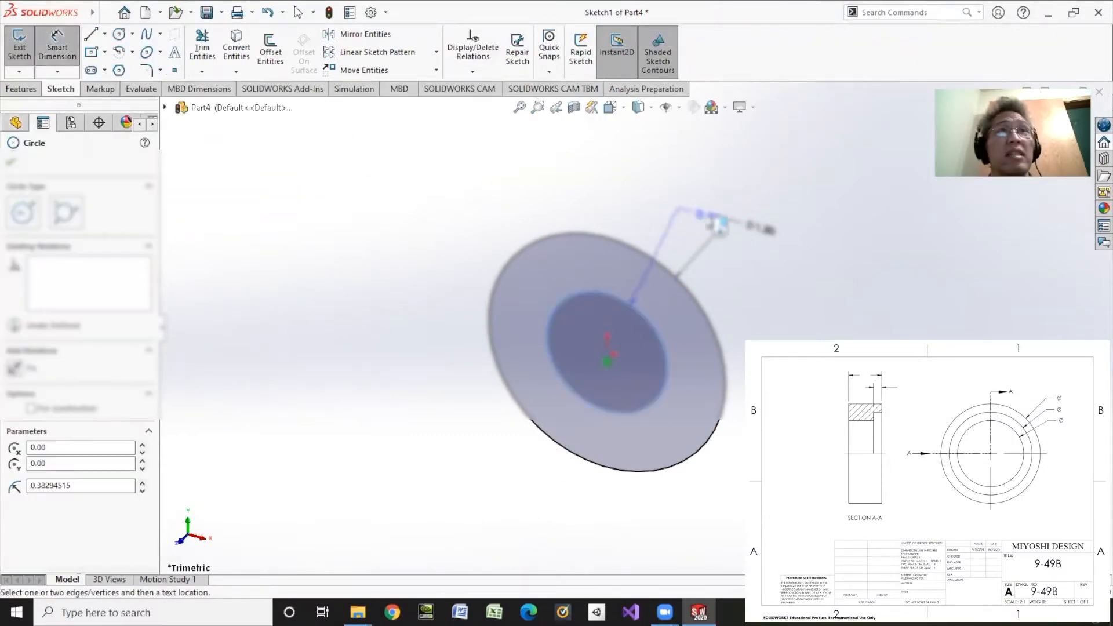
click(748, 190)
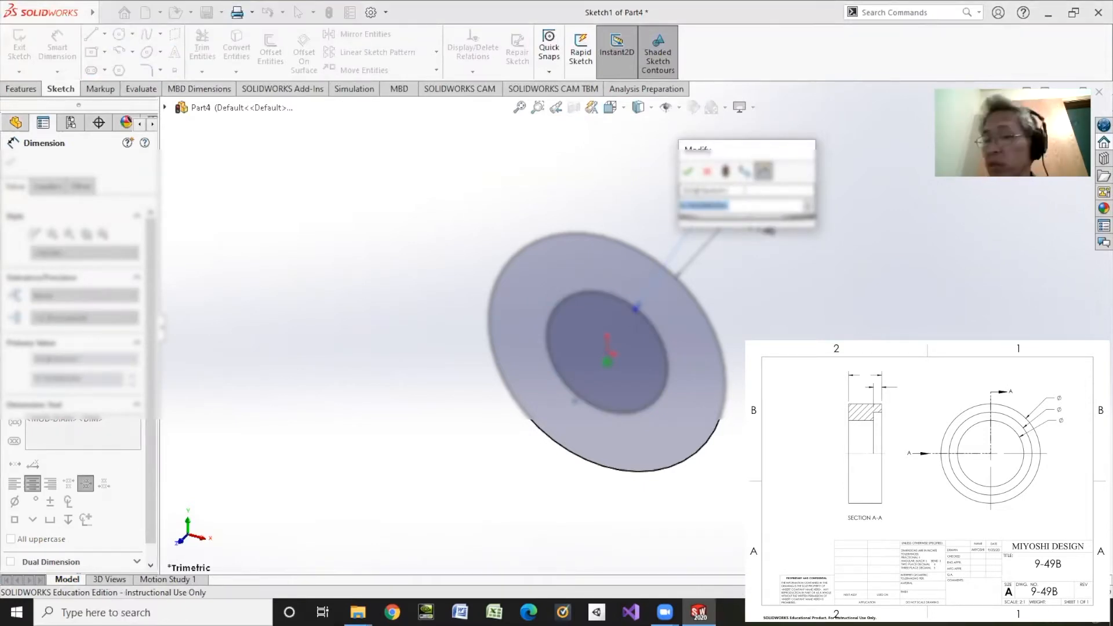
text(1)
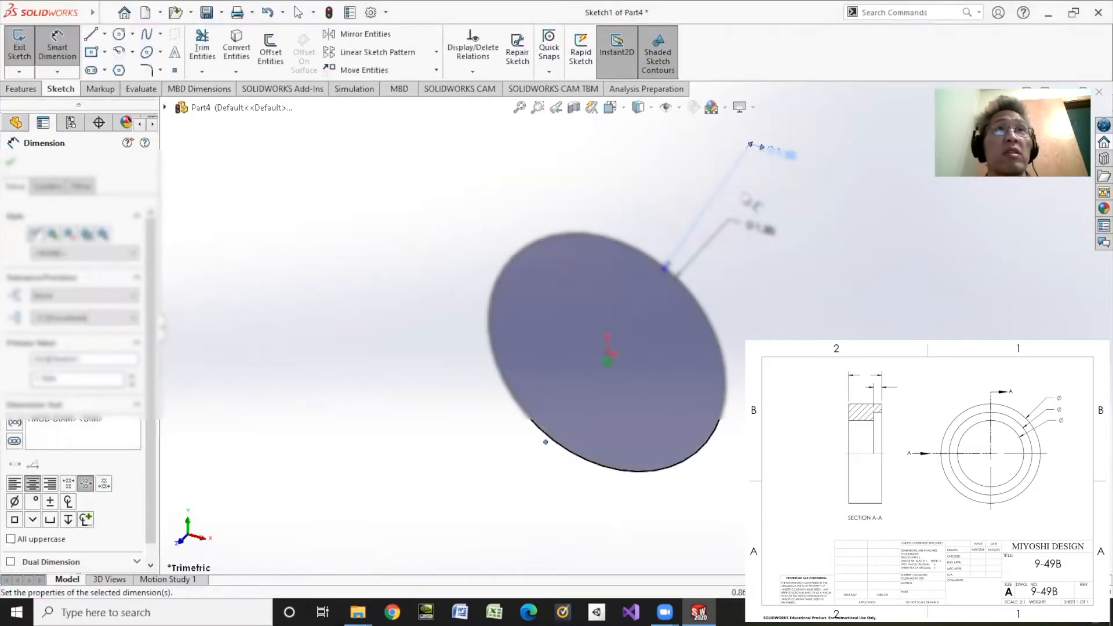
Step: Change the second circle's diameter to 1.25 in
click(780, 156)
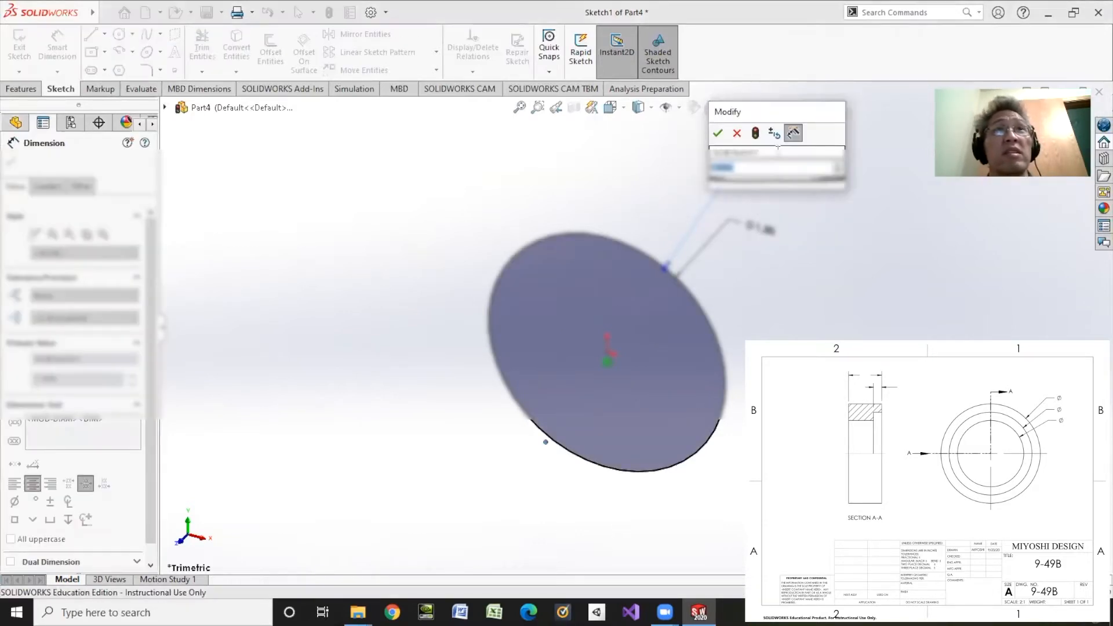
text(1.25)
key(Return)
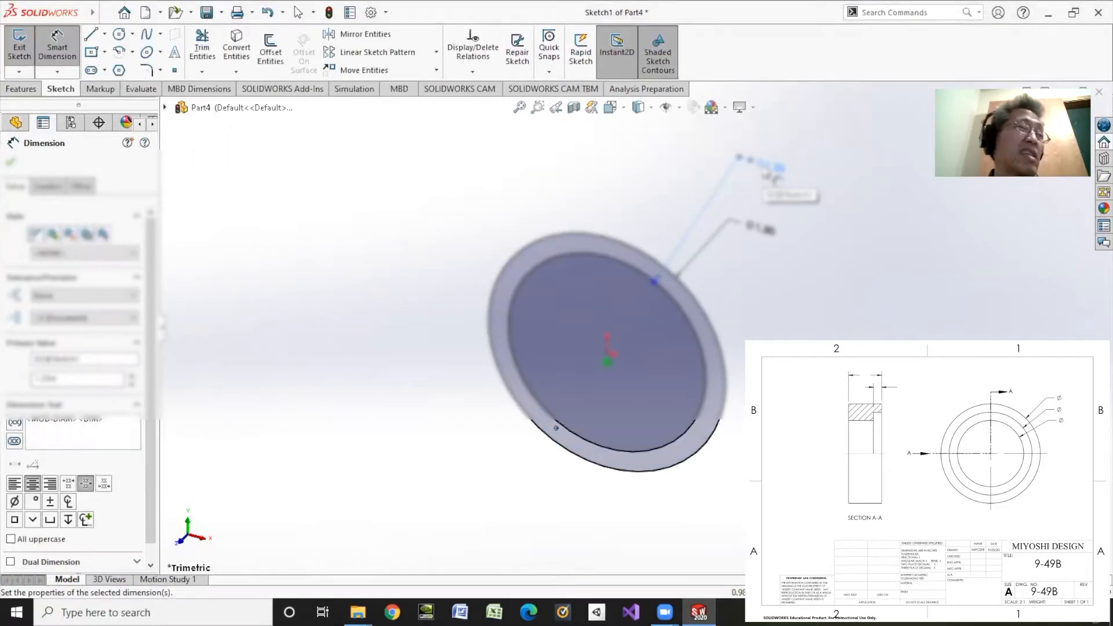
Step: Set the inner circle's diameter to 1 in
double_click(776, 170)
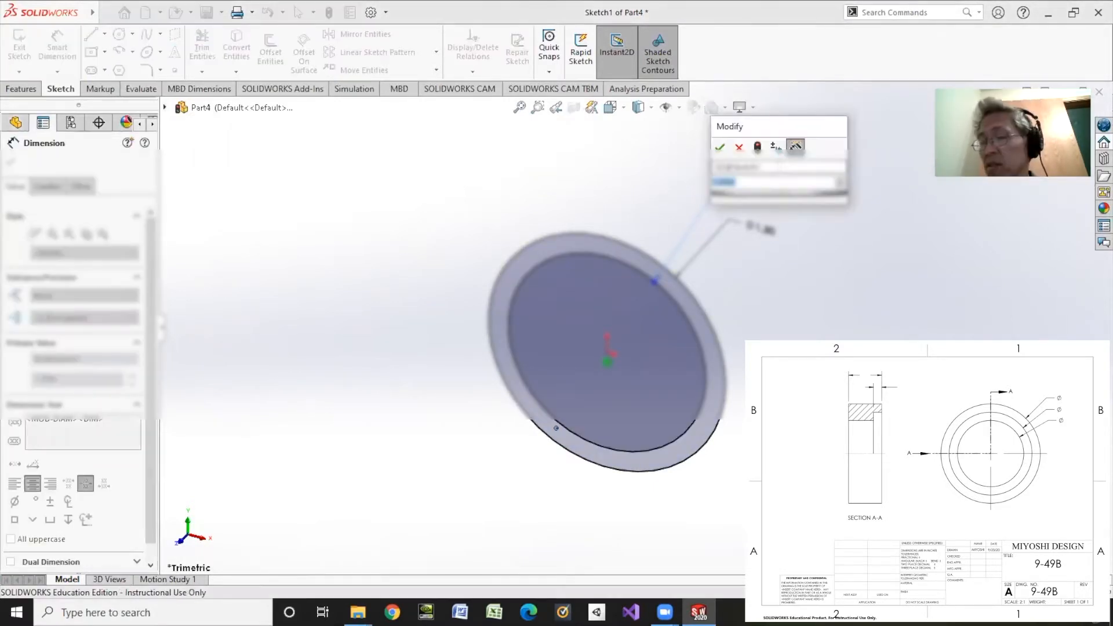
text(1)
key(Return)
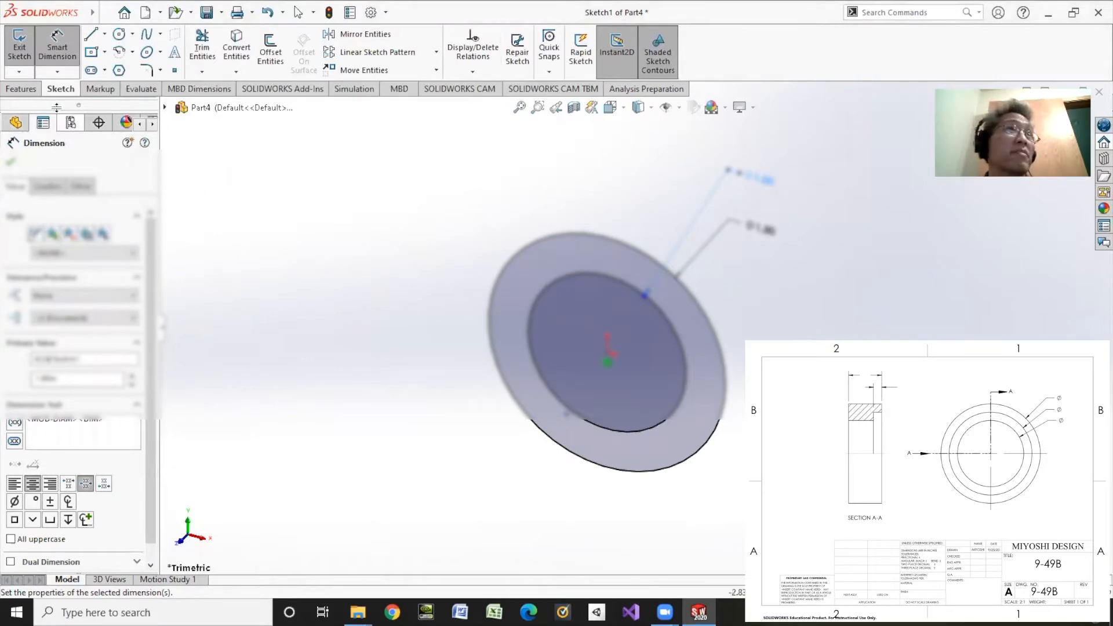
Step: Extrude the ring profile between the two circles to a blind depth of 1 in
click(34, 89)
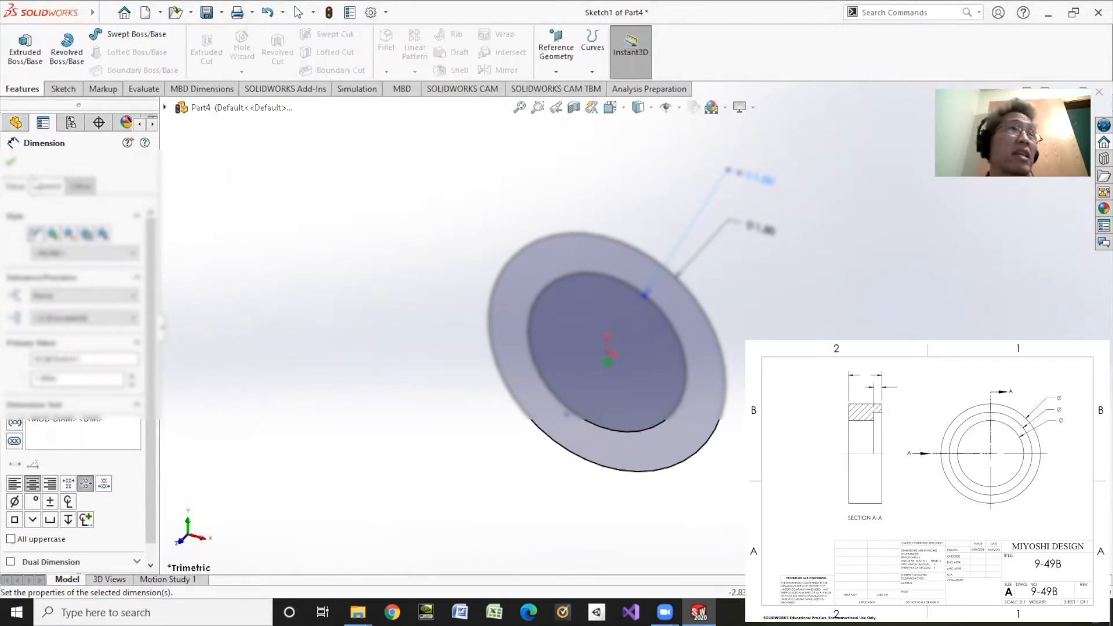
click(35, 71)
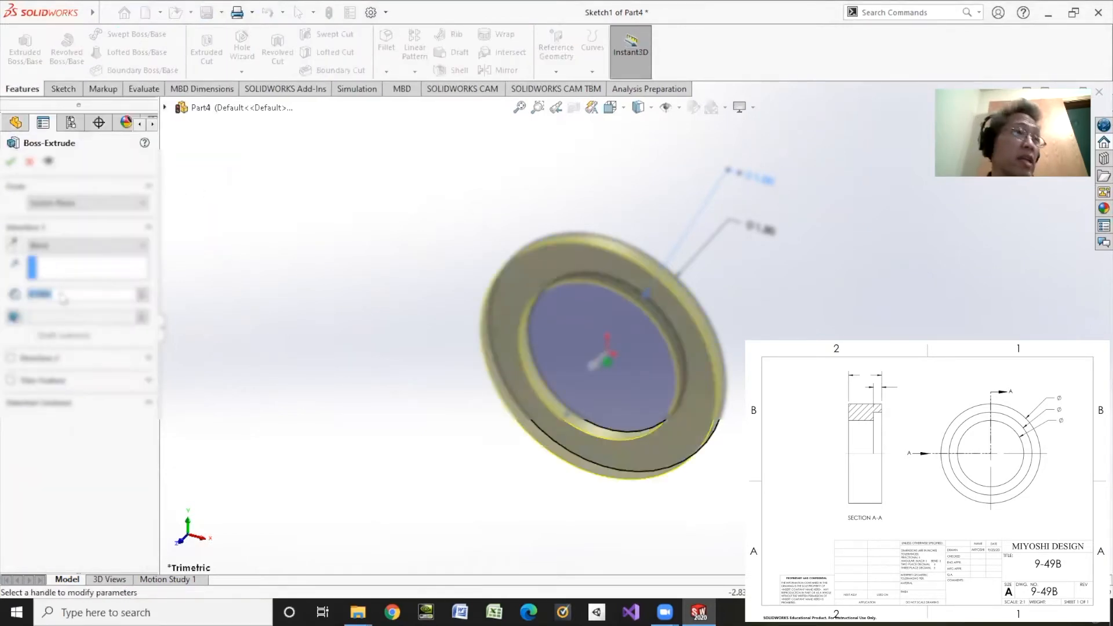
text(1)
key(Return)
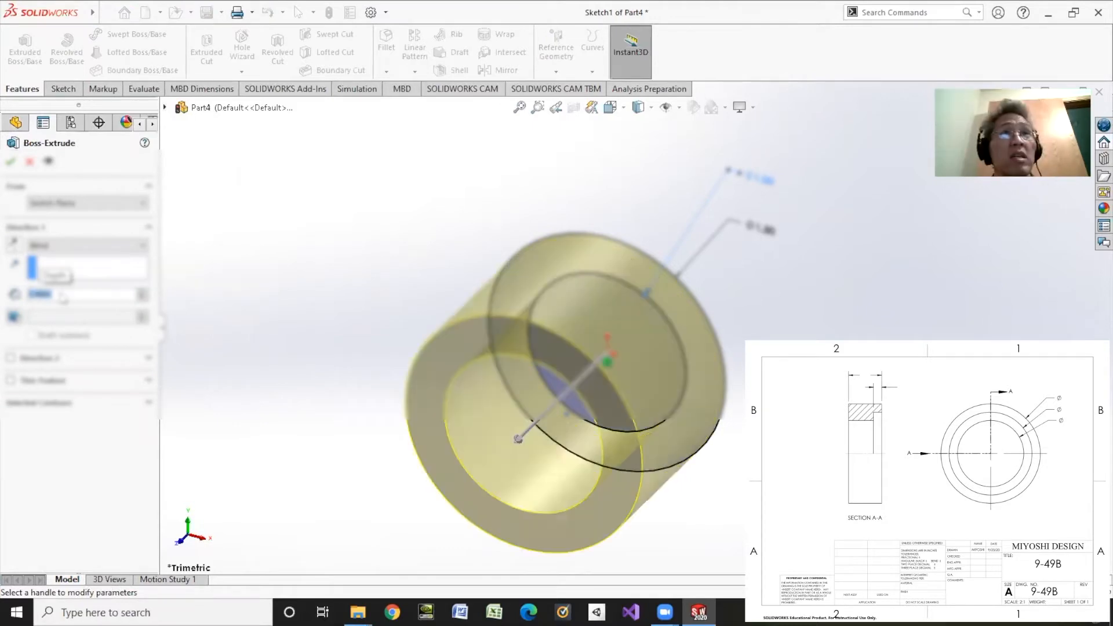
click(10, 161)
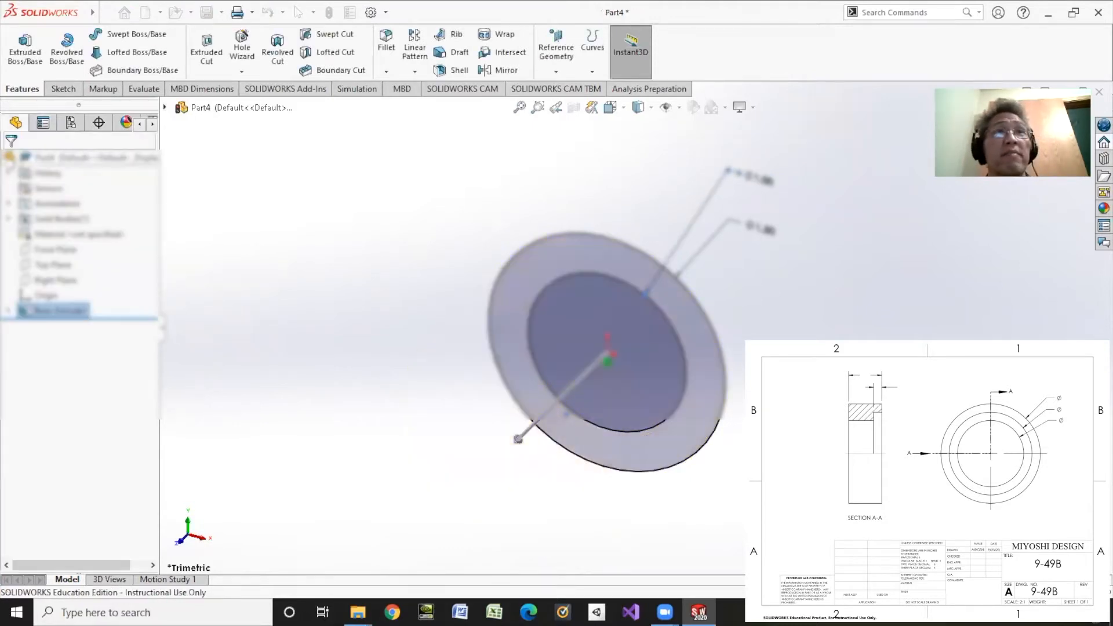
Step: Edit the ring's boss extrusion and reduce its depth
right_click(44, 313)
click(61, 274)
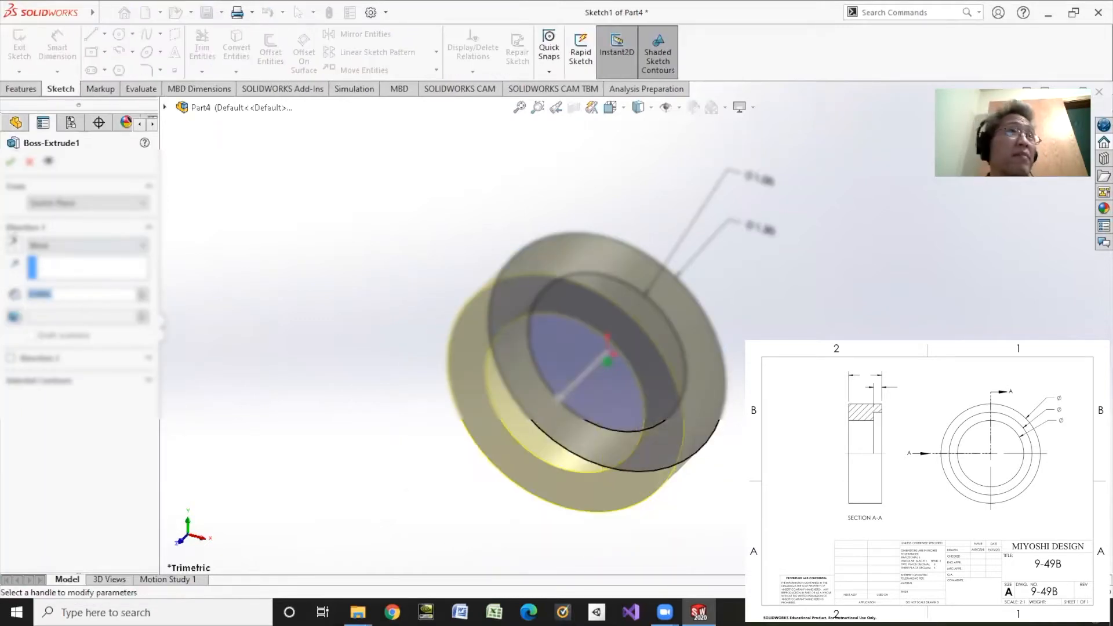
key(Return)
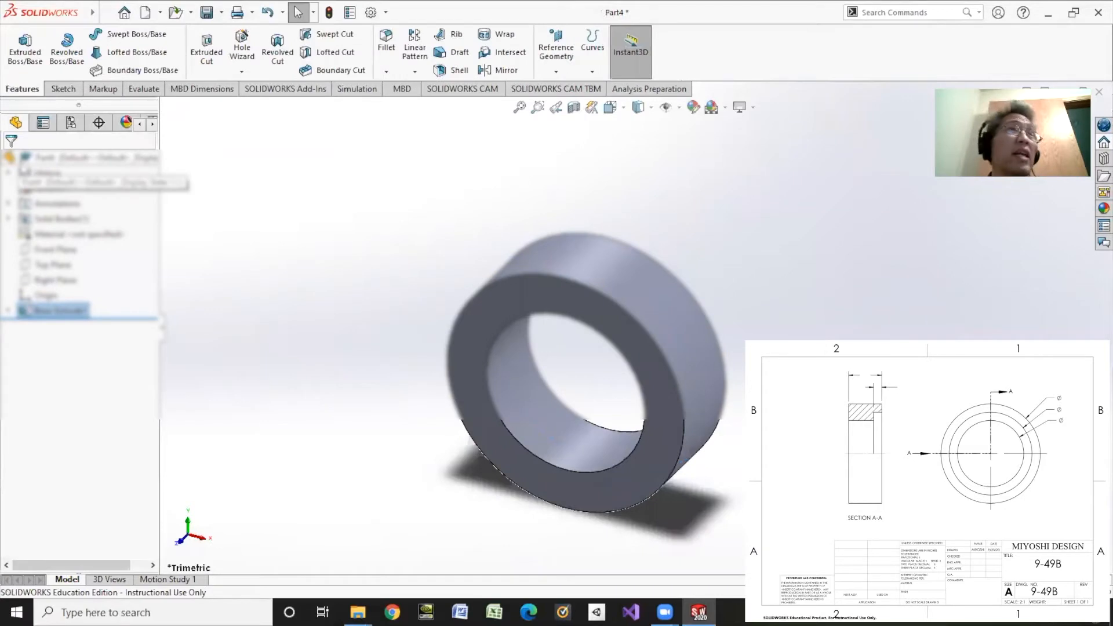
Step: Start a sketch on the ring's front face and draw a circle about 1.17 in in diameter centred on the origin
click(63, 88)
click(19, 44)
click(570, 313)
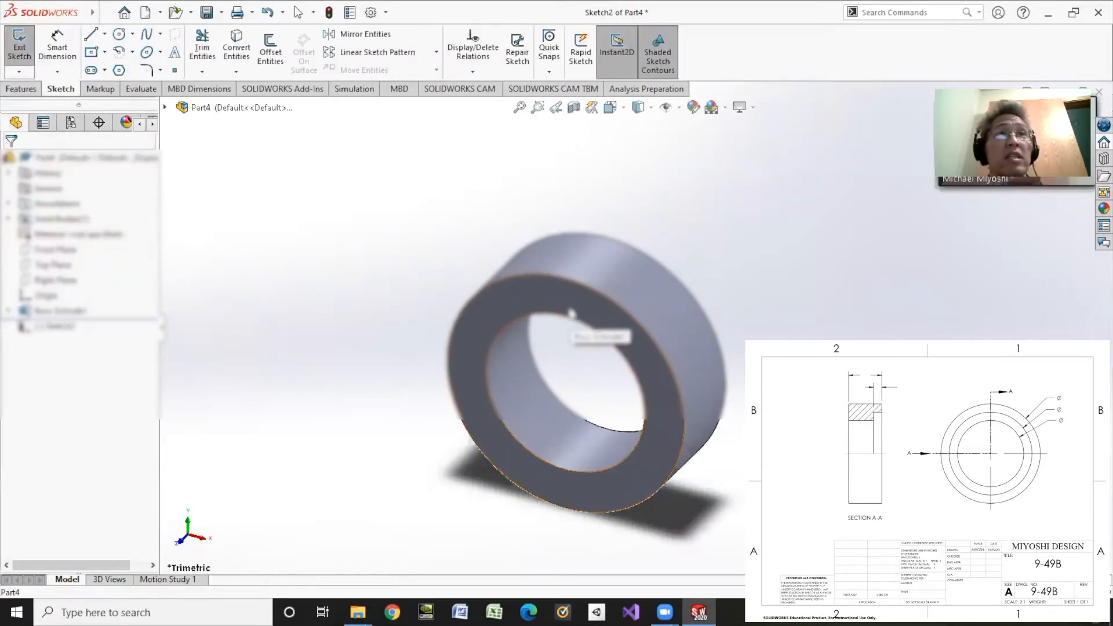
click(119, 34)
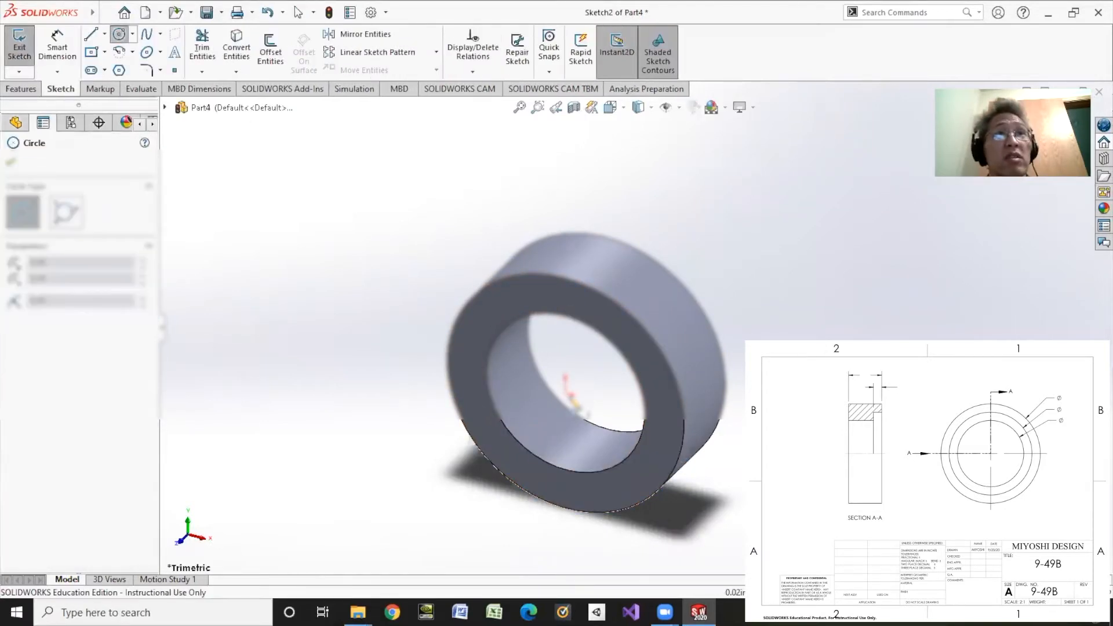
click(566, 399)
click(602, 323)
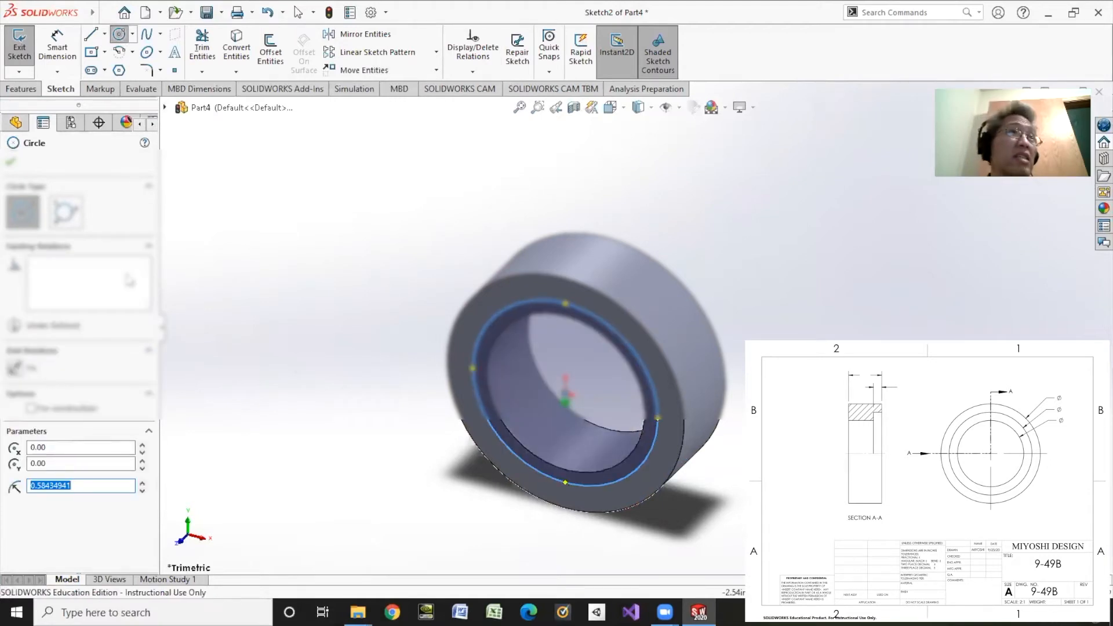
Step: Dimension the new circle's diameter and adjust it so the circle lies between the ring's inner and outer edges
click(57, 46)
click(646, 355)
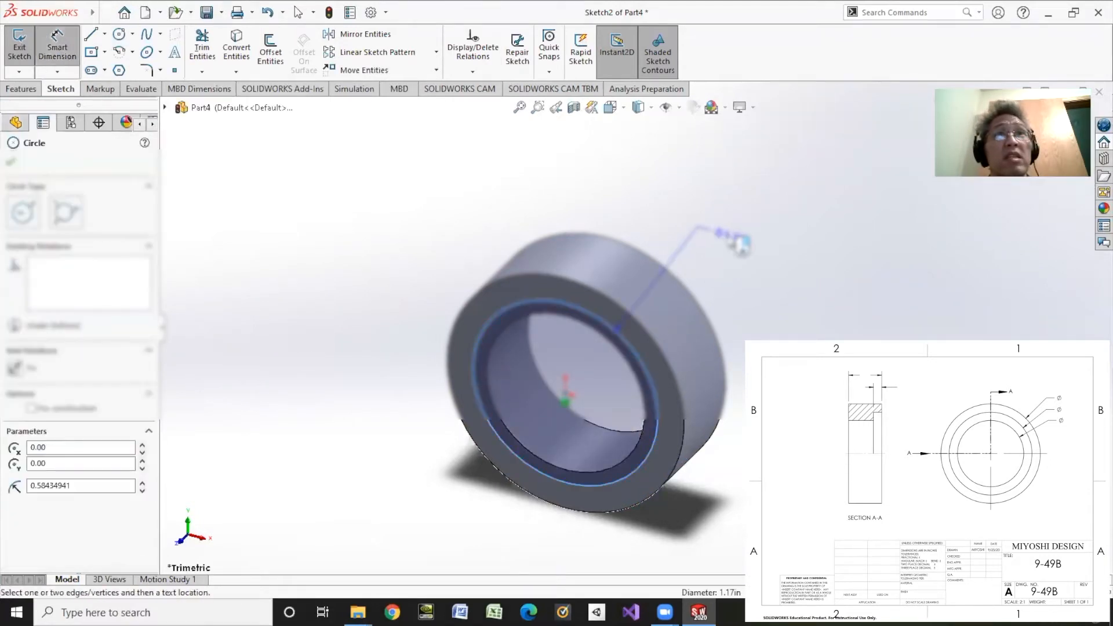
click(733, 237)
key(Return)
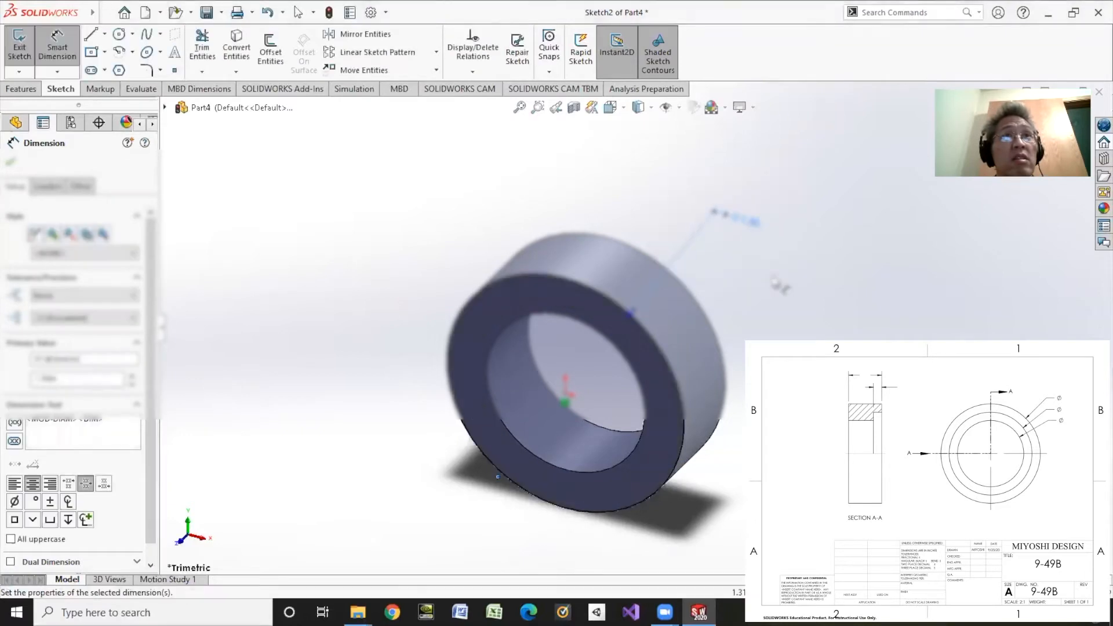
double_click(751, 229)
text(1)
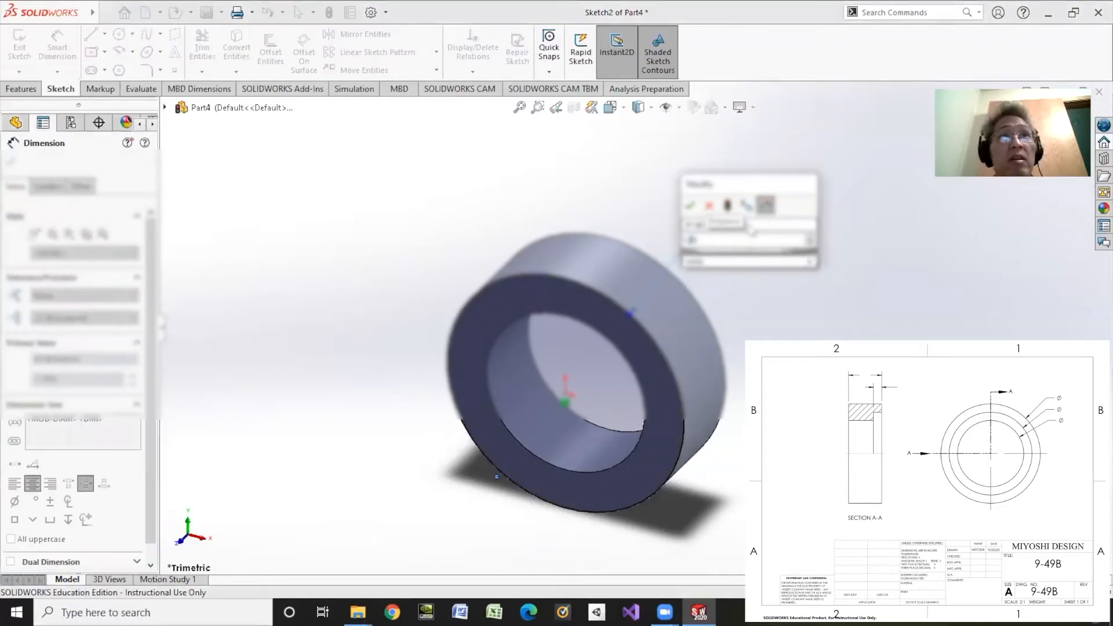
key(Return)
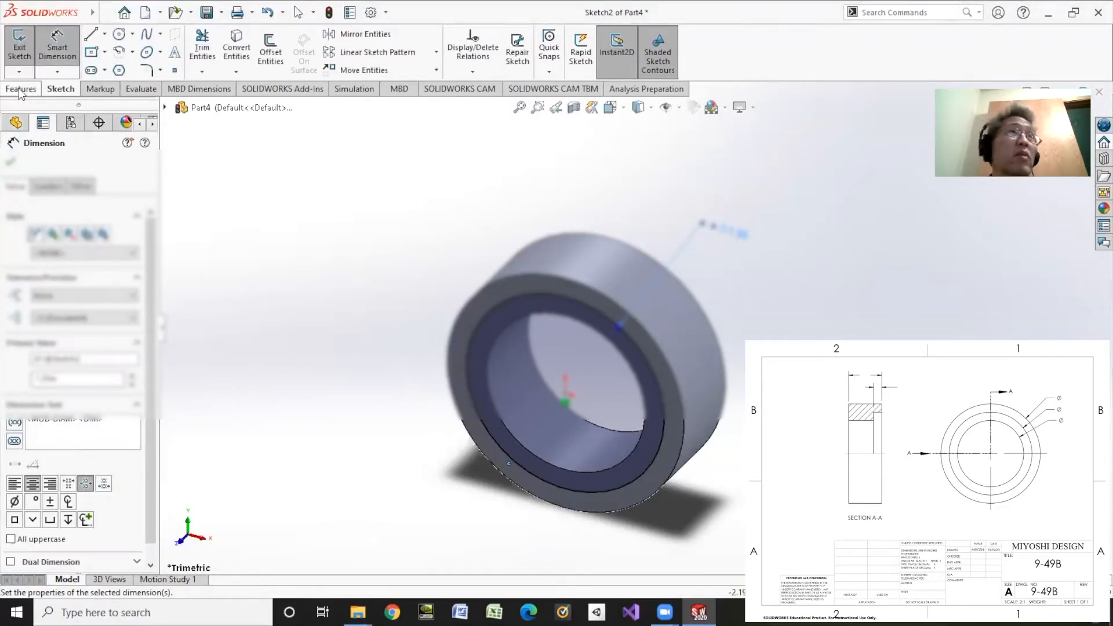
Step: Cut-extrude the circle 0.125 in deep into the ring's front face to form a counterbore
click(20, 90)
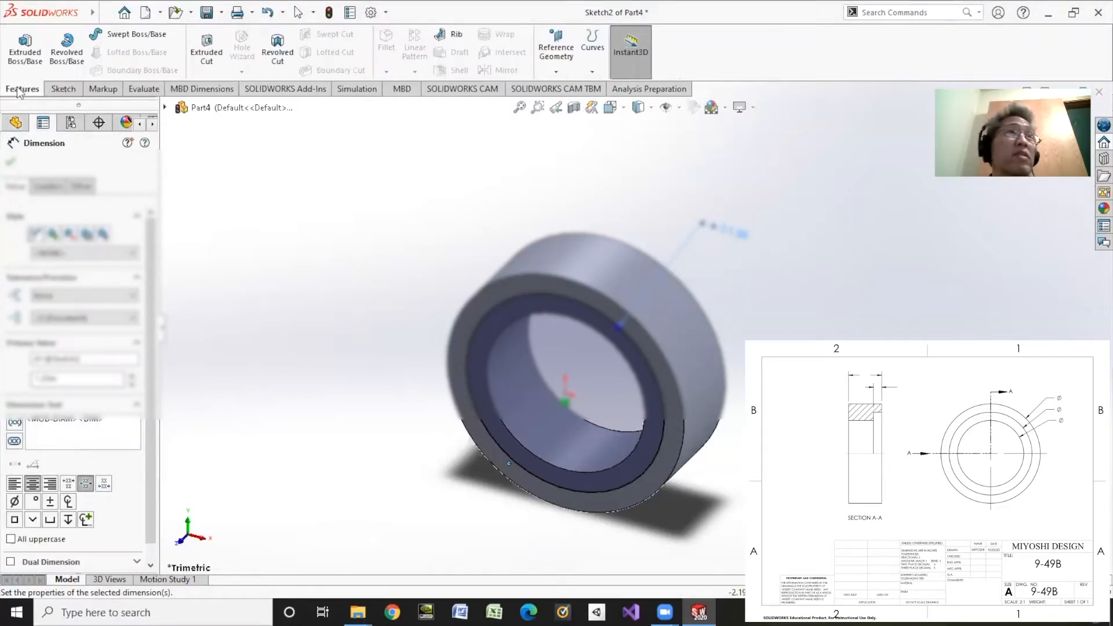
click(201, 53)
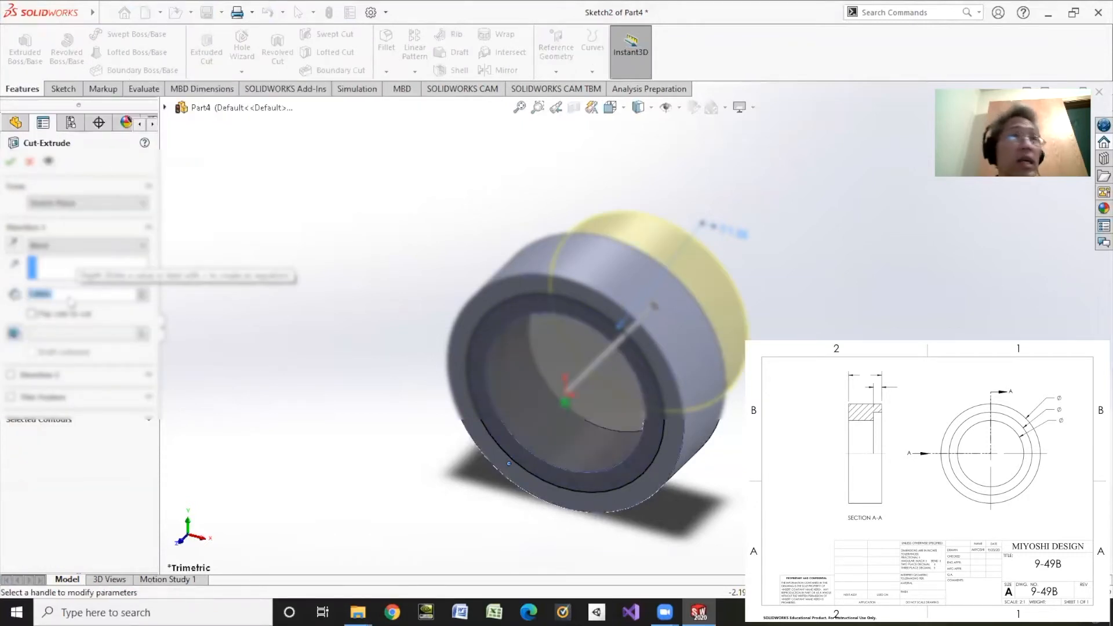
text(.125)
key(Return)
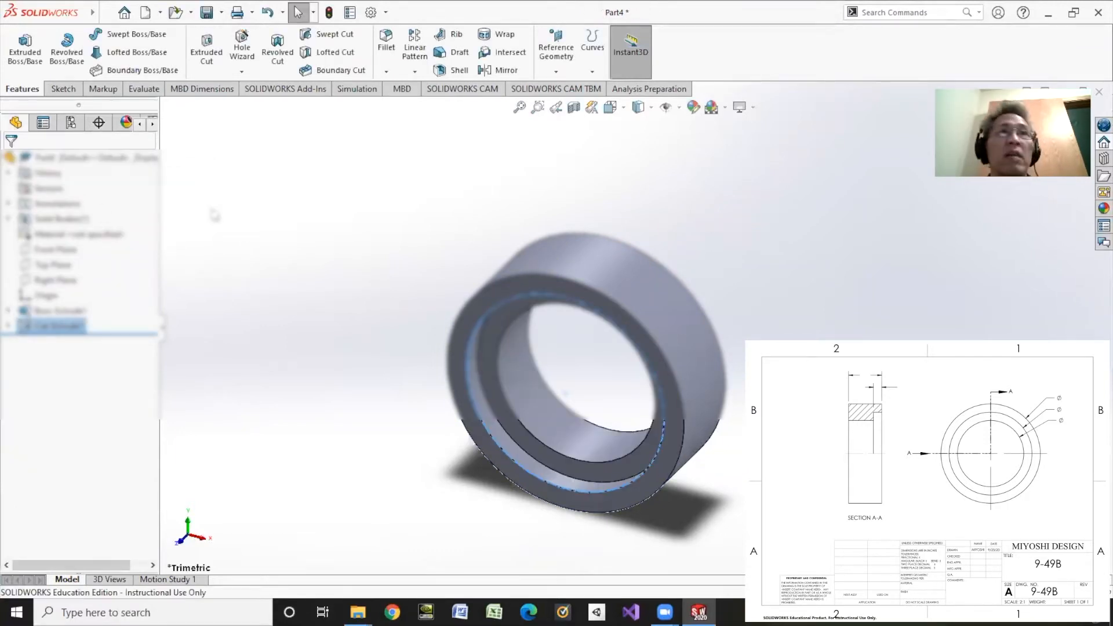
Step: Save the ring part under the file name 9-49B
click(206, 13)
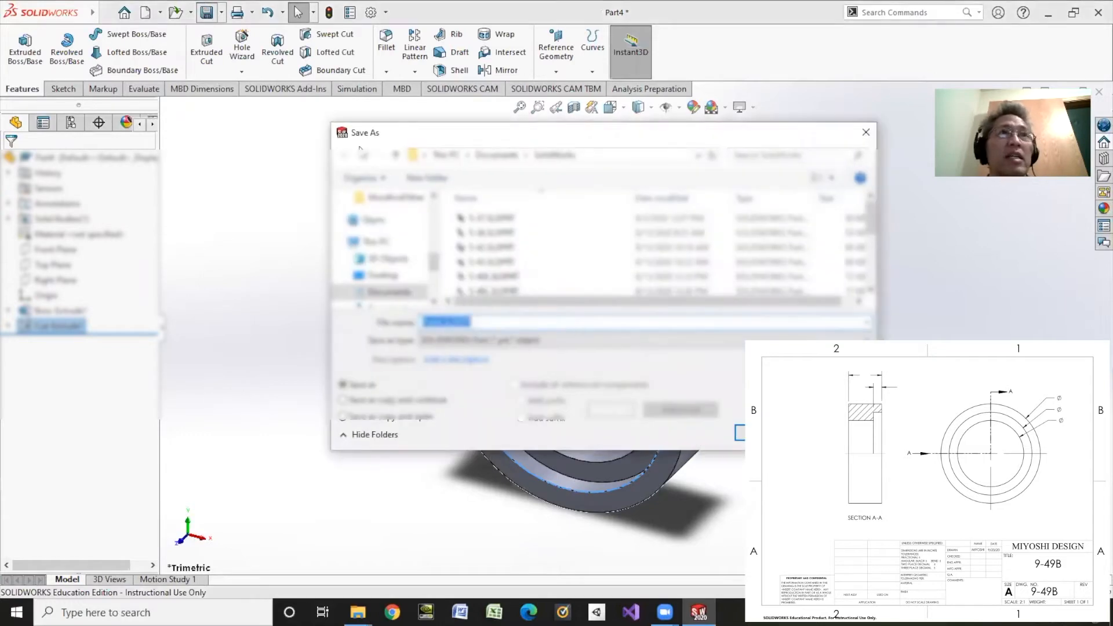
text(9-49B)
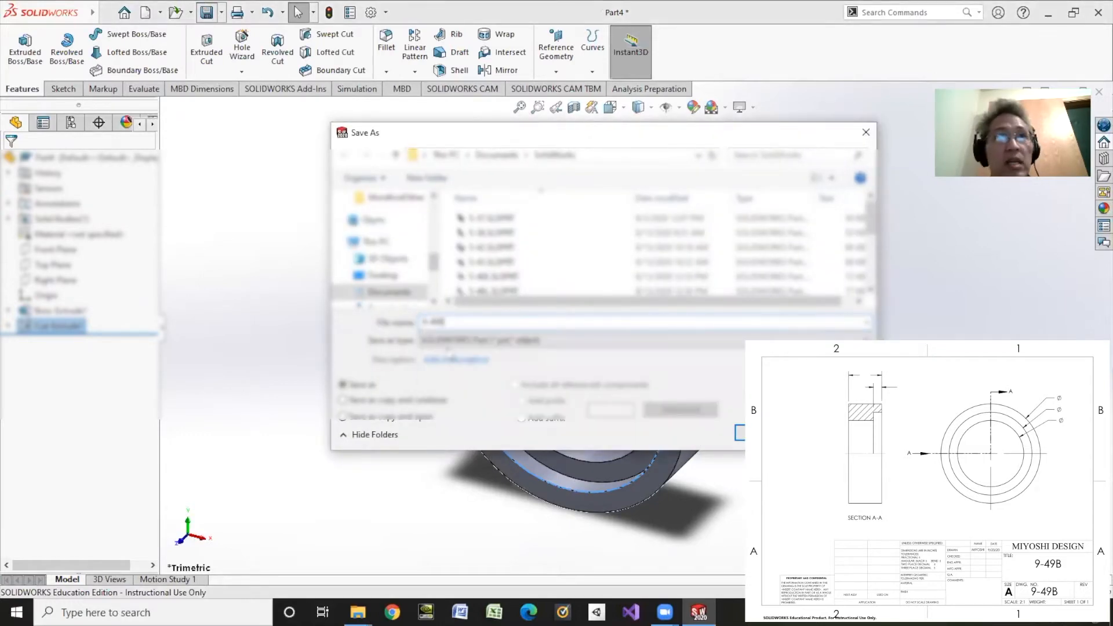
key(Return)
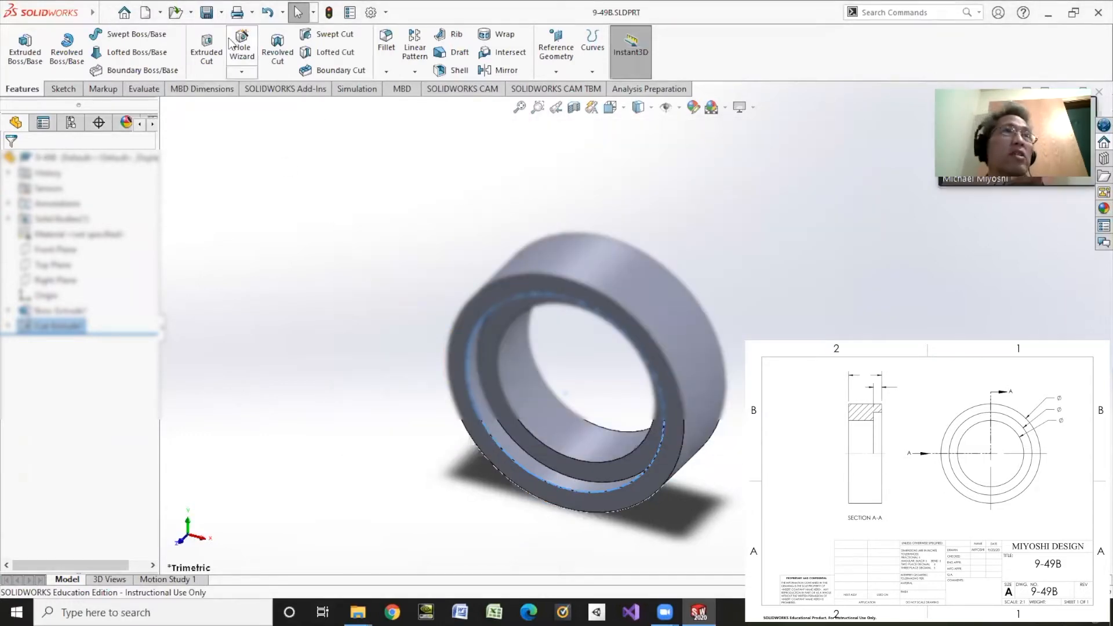
Step: Create a new drawing from the 9-49B part on an A-size landscape sheet
click(155, 14)
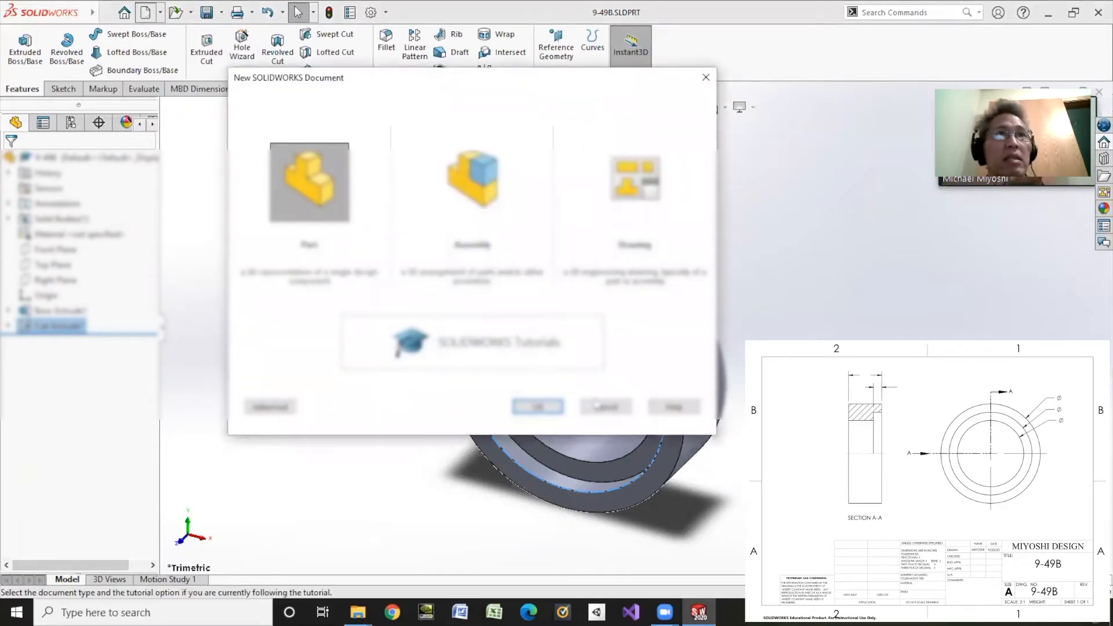
click(595, 404)
click(159, 13)
click(244, 47)
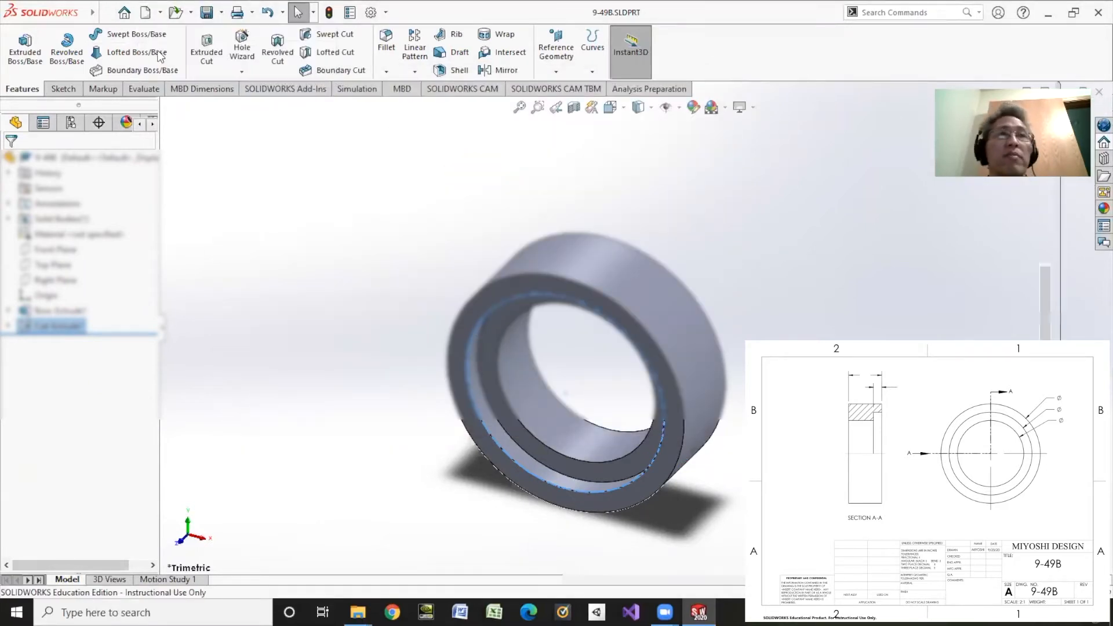
click(576, 390)
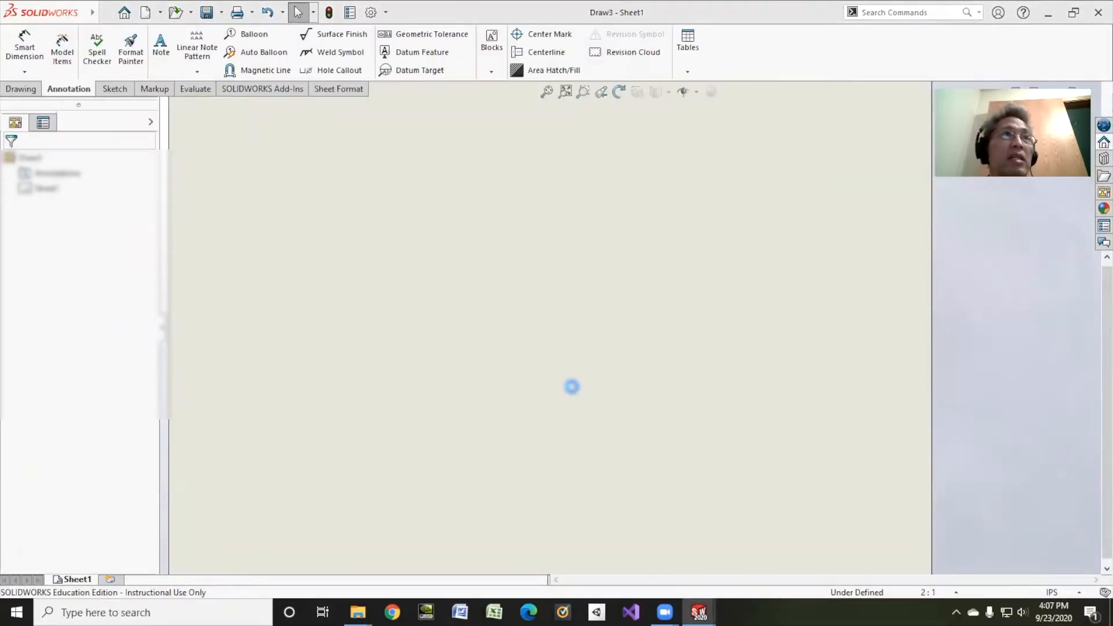
Step: Place a front view of the ring above the title block with no projected views
click(21, 88)
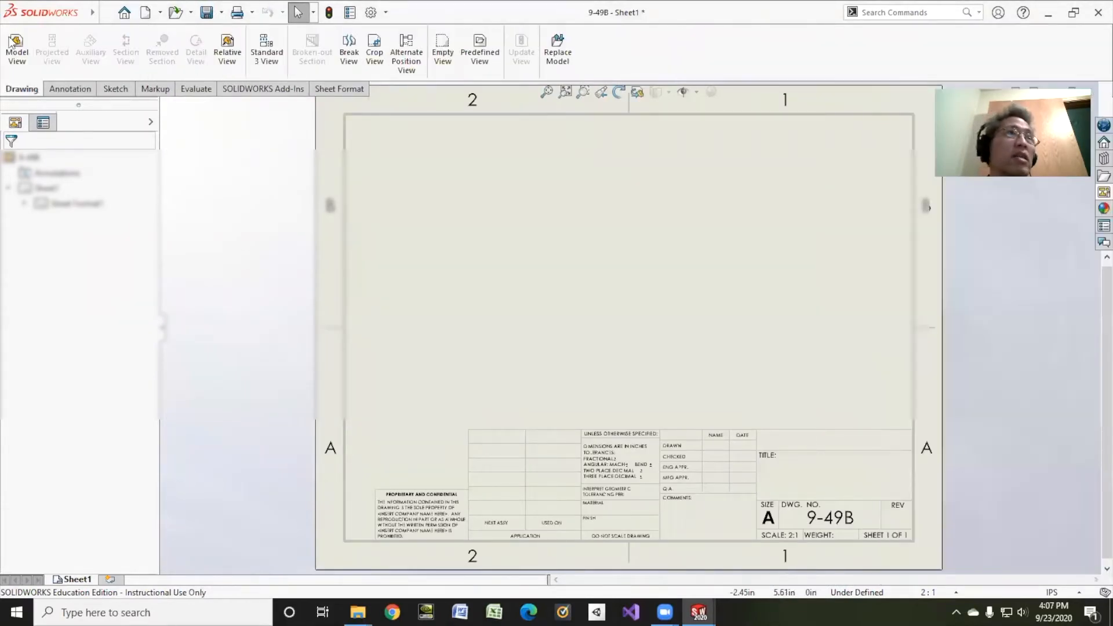
click(17, 53)
click(150, 161)
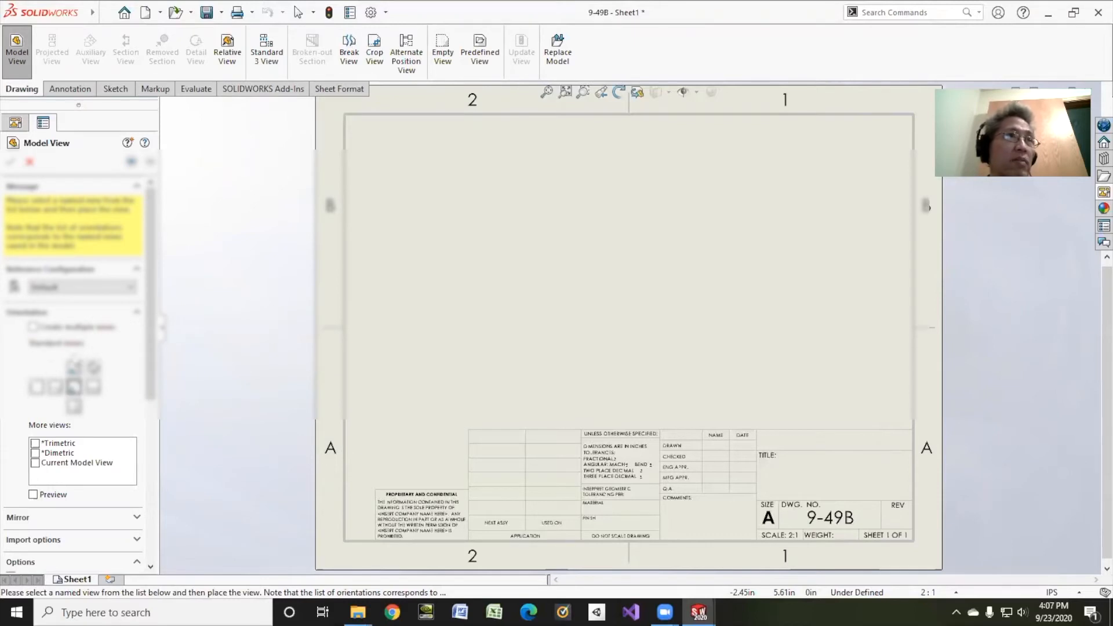
scroll(135, 446, down, 5)
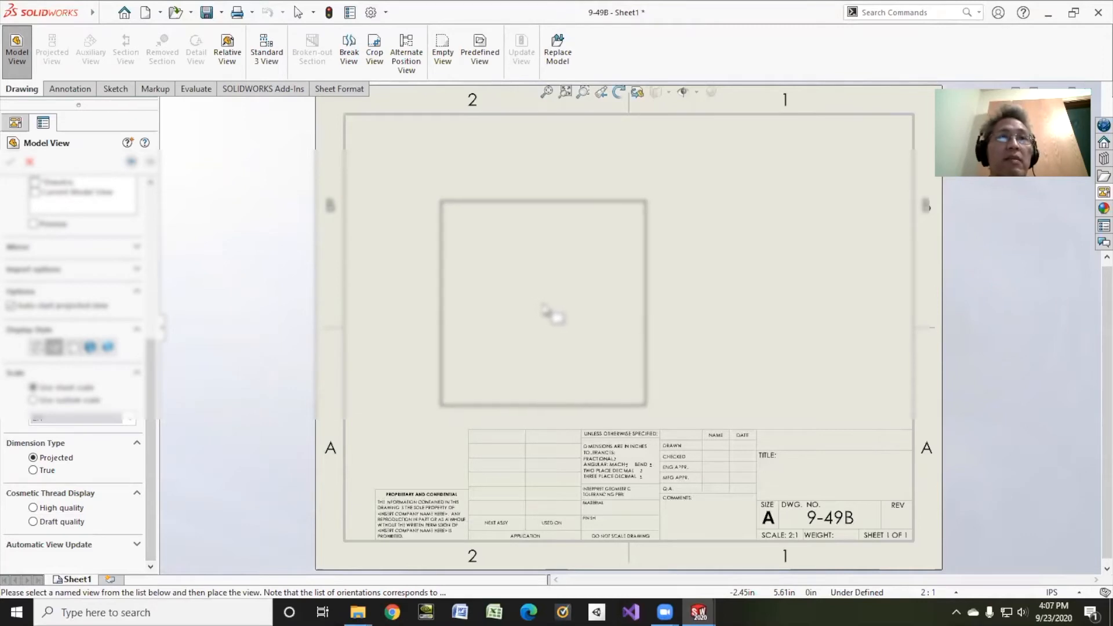
click(555, 287)
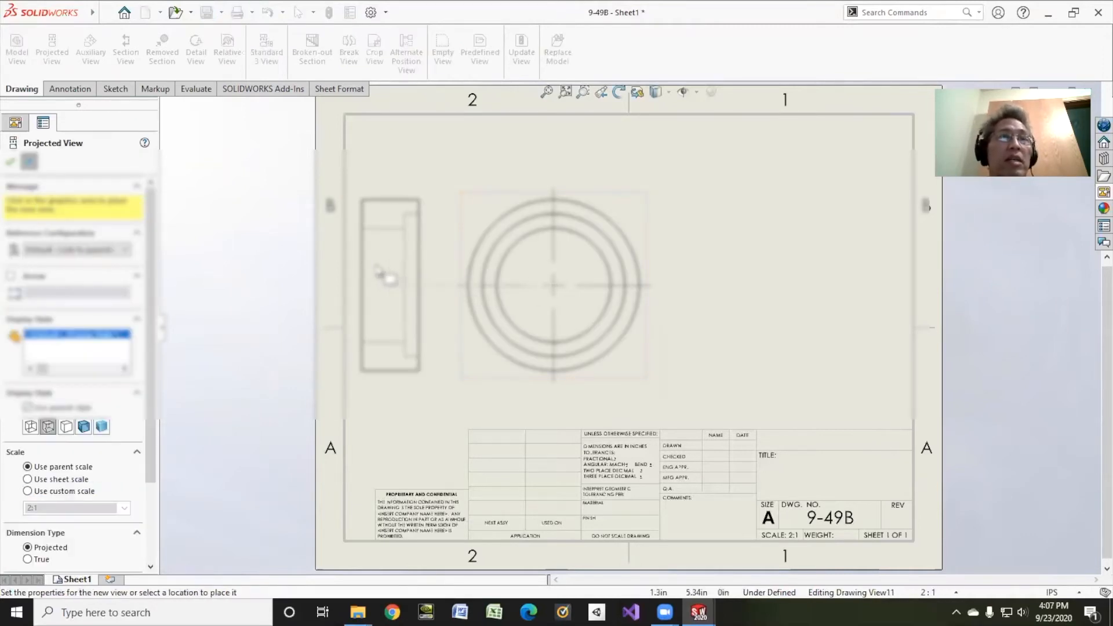
key(Escape)
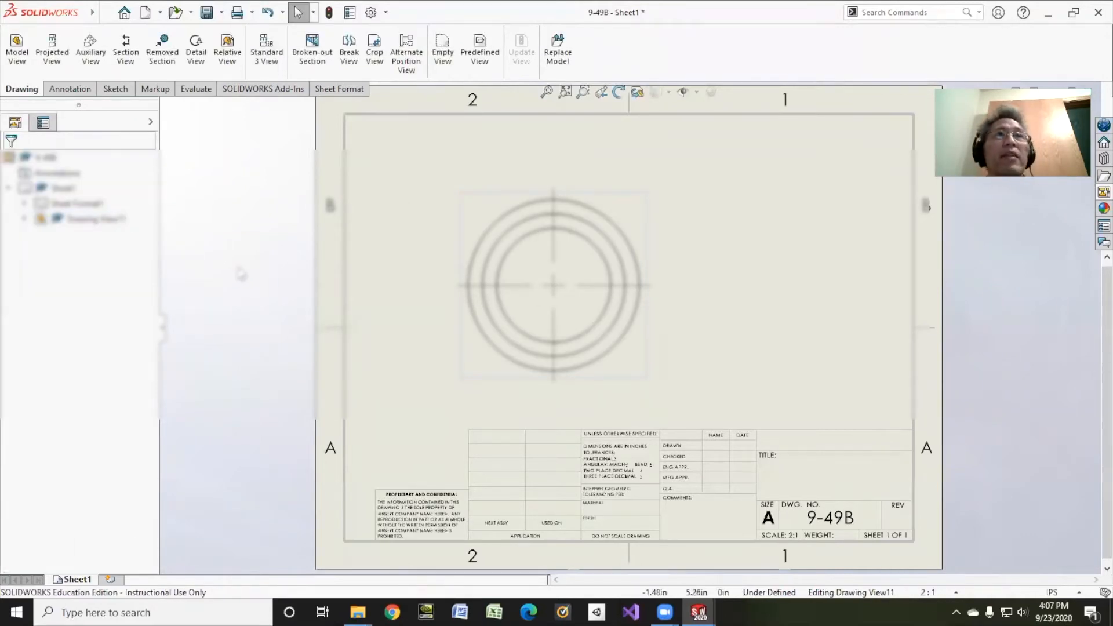
Step: Move the front view to the right half of the drawing sheet, leaving room for a section view beside it
click(126, 44)
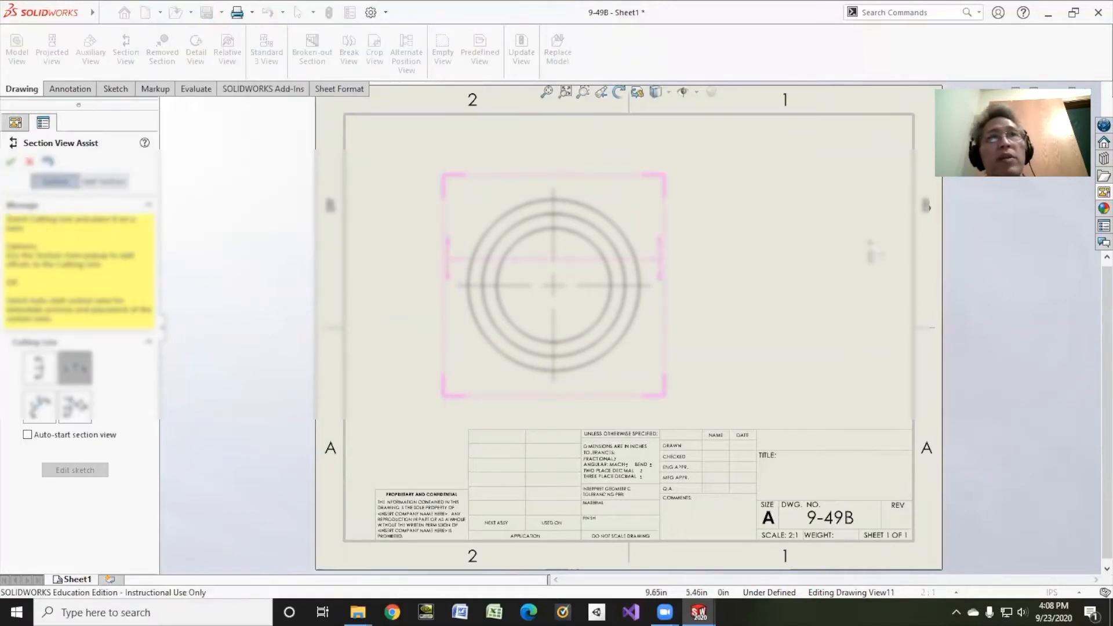
click(28, 162)
mouse_move(623, 204)
mouse_down()
mouse_move(790, 206)
mouse_move(792, 193)
mouse_up()
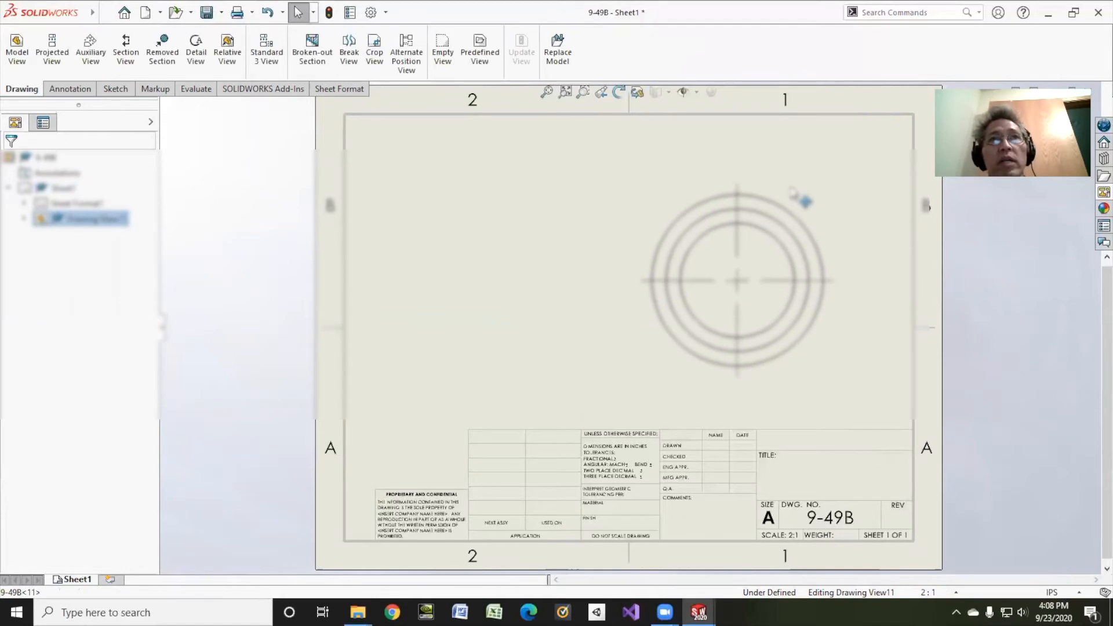
Step: Create half section A-A through the ring's centre and place the section view to the left of the front view
click(126, 49)
click(104, 181)
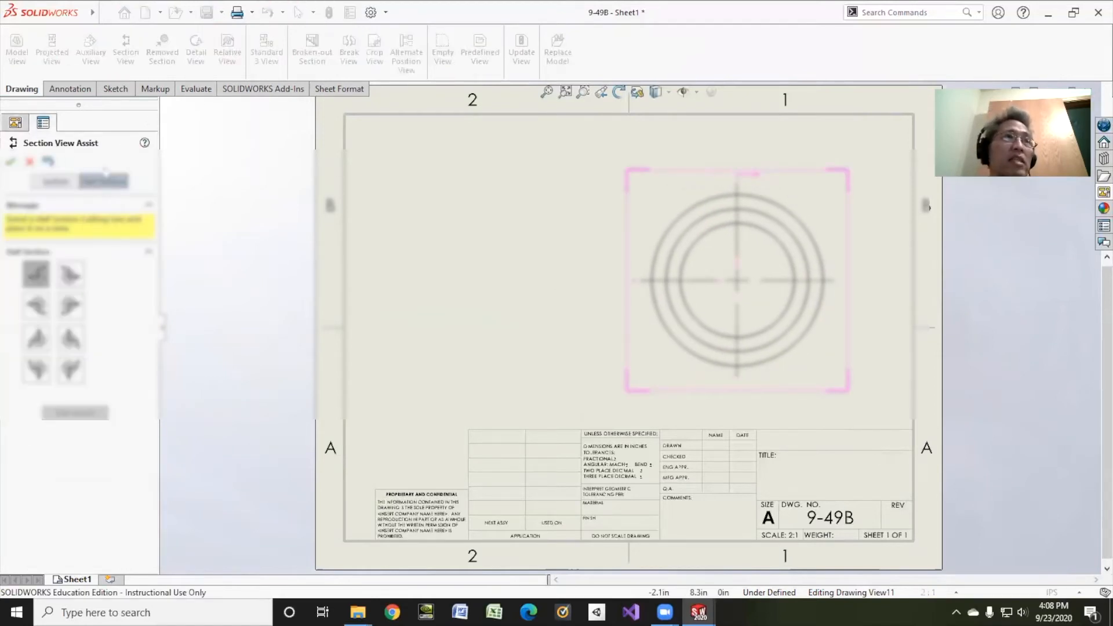
click(36, 271)
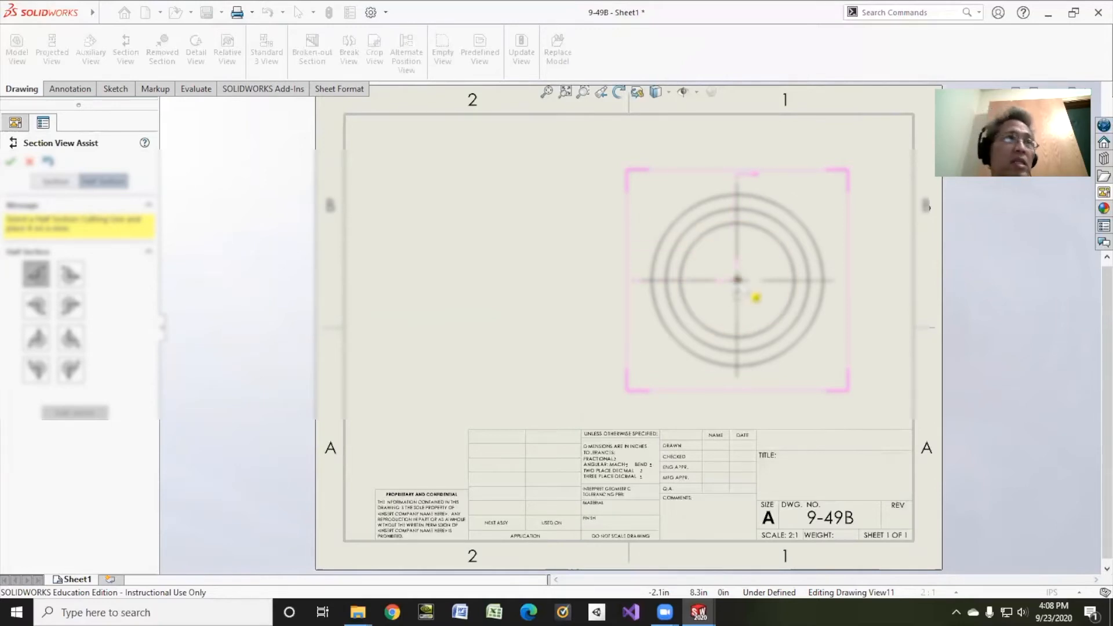
click(737, 280)
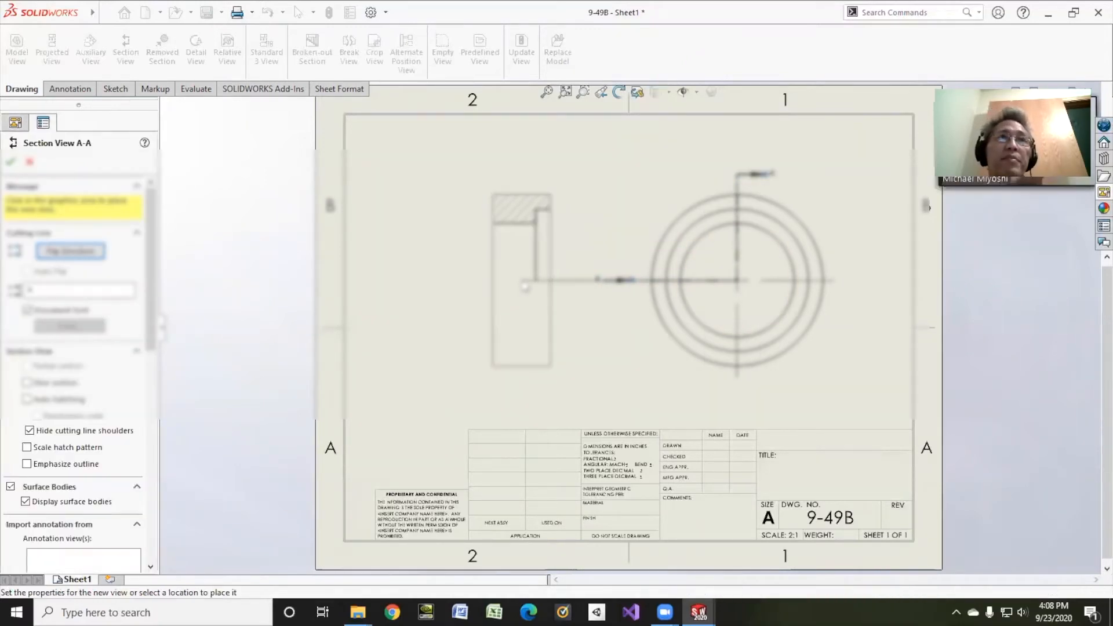
click(525, 287)
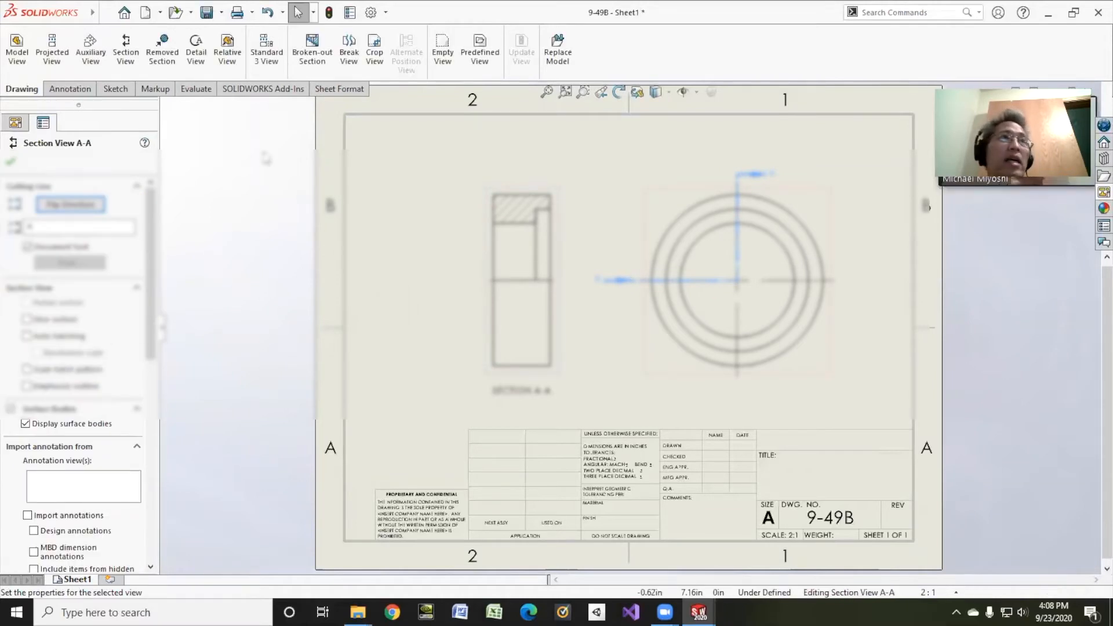
Step: Import the entire model's dimensions into all drawing views
click(69, 89)
click(60, 51)
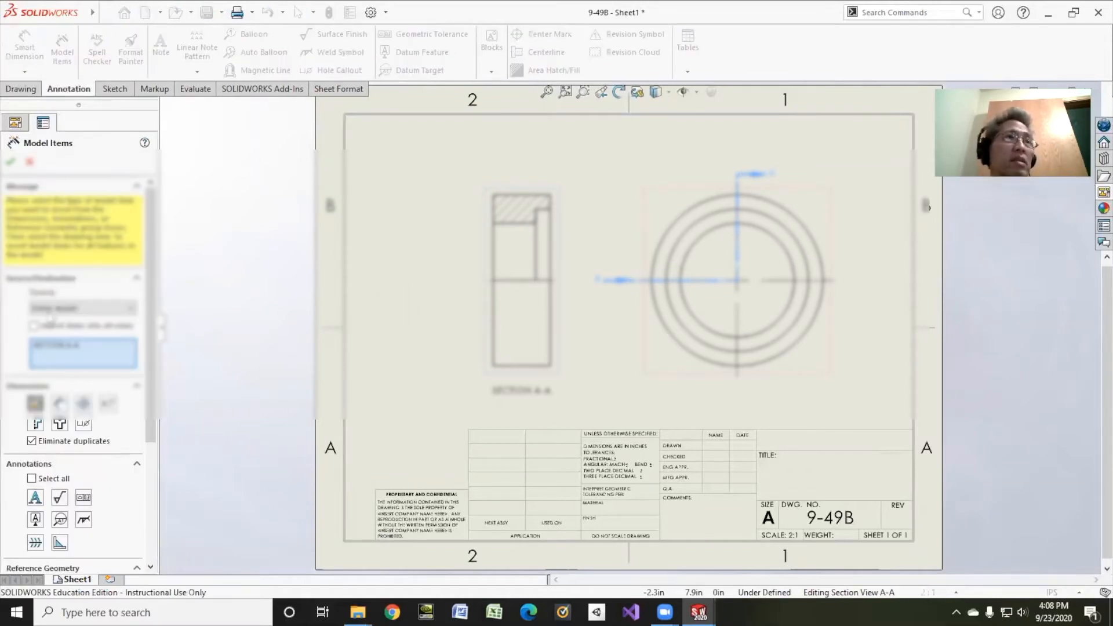
click(34, 325)
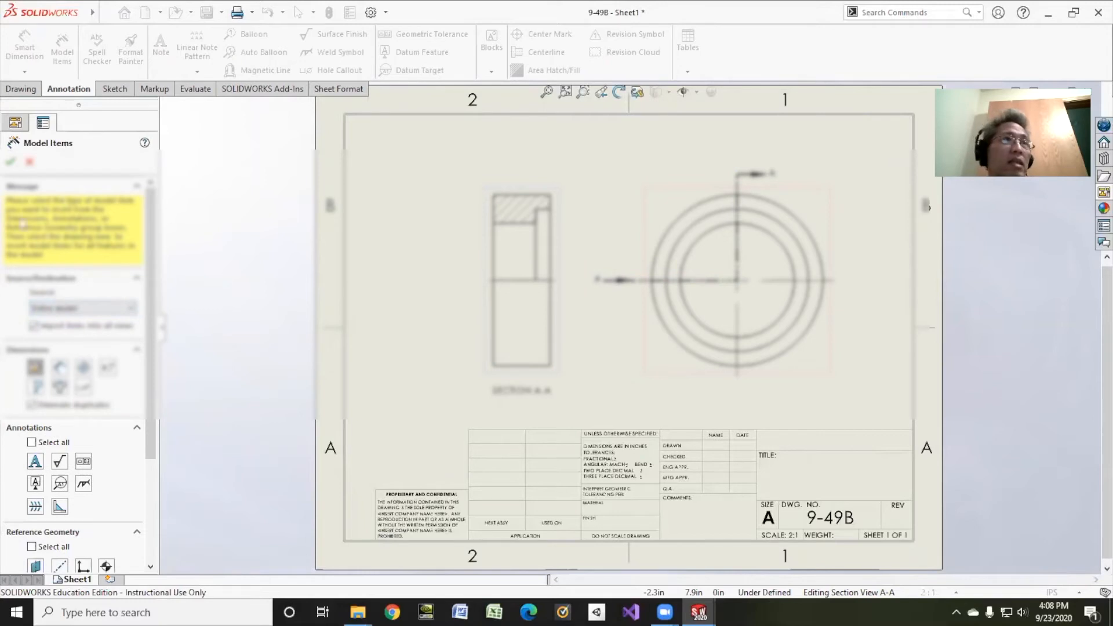
click(10, 162)
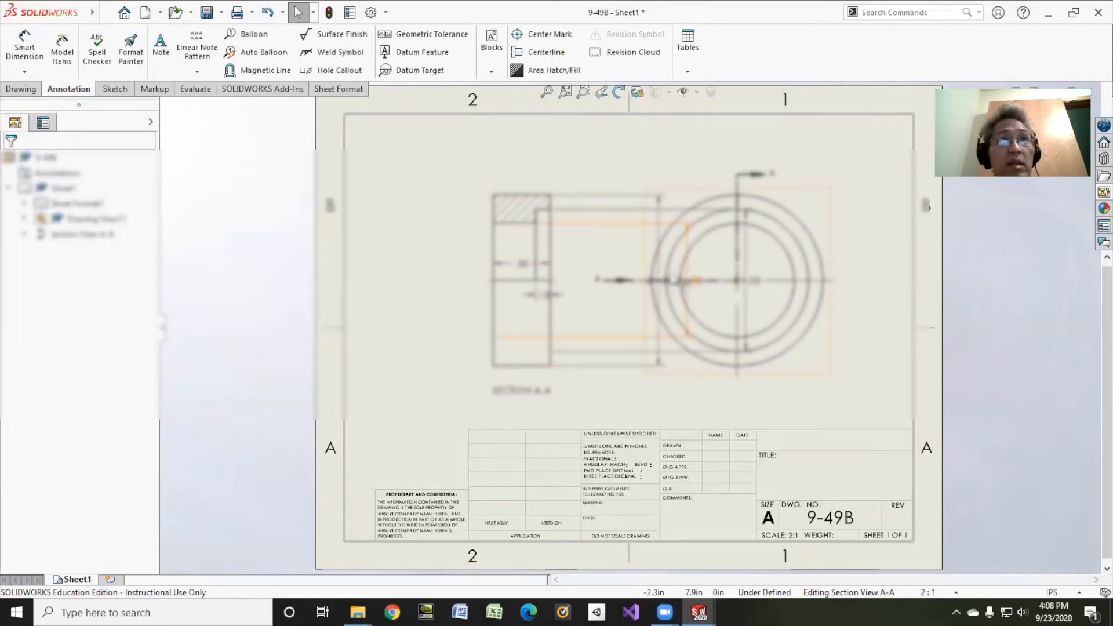
Step: Copy the outer diameter dimension from the section view to the front view and move the original close to the section
click(803, 263)
ctrl+drag(805, 262, 808, 264)
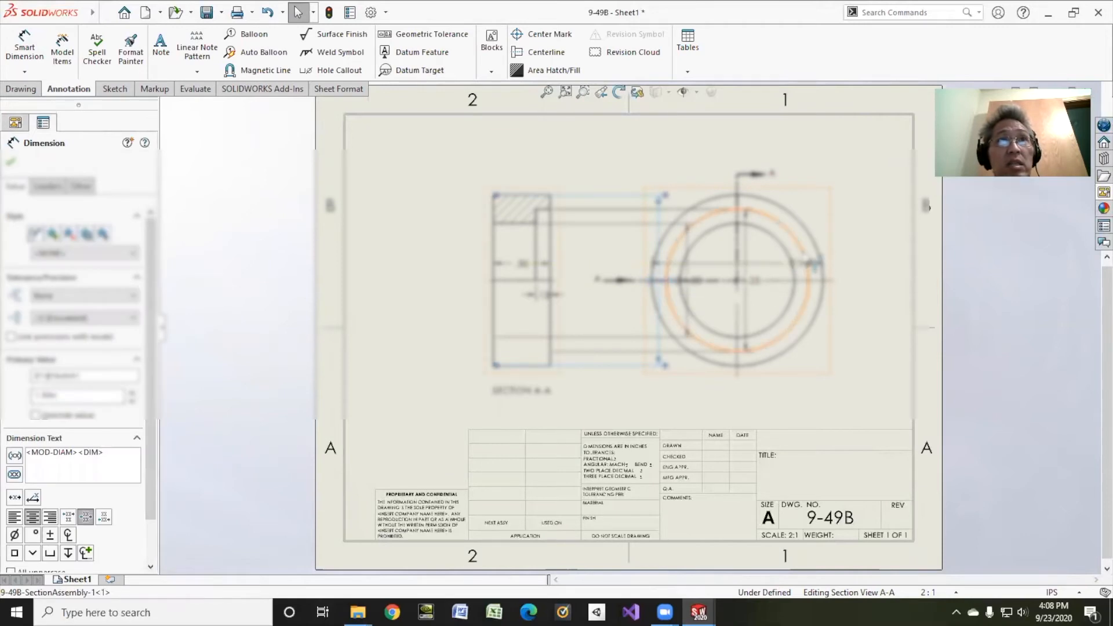
drag(667, 284, 582, 285)
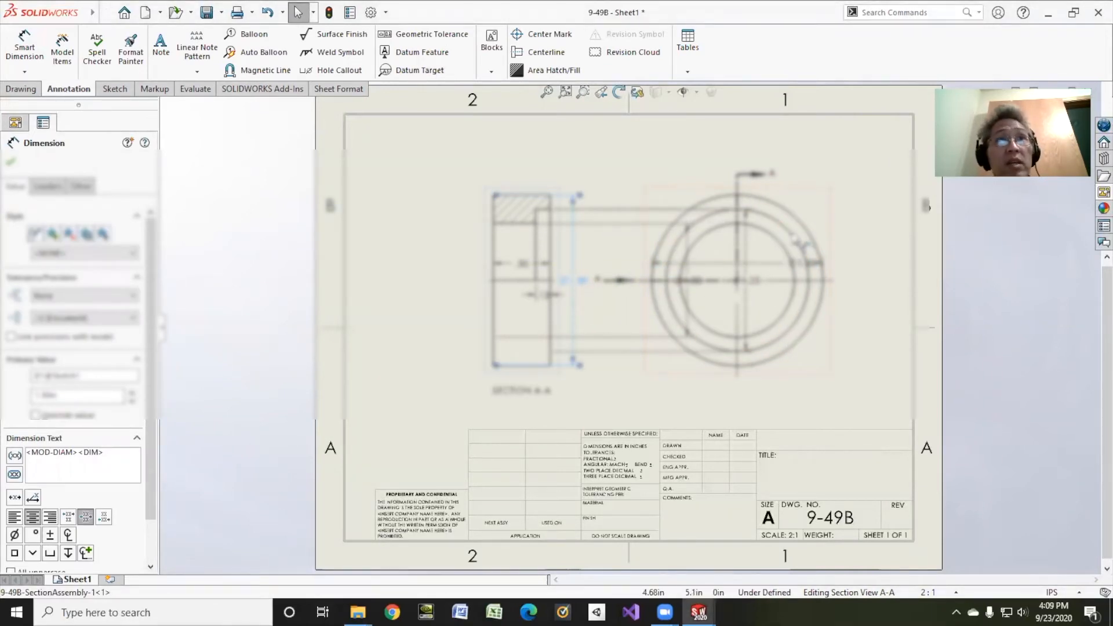
click(609, 260)
Step: Display the front view's outer diameter dimension as a diameter leader and place it outside the ring's upper-right edge
click(791, 264)
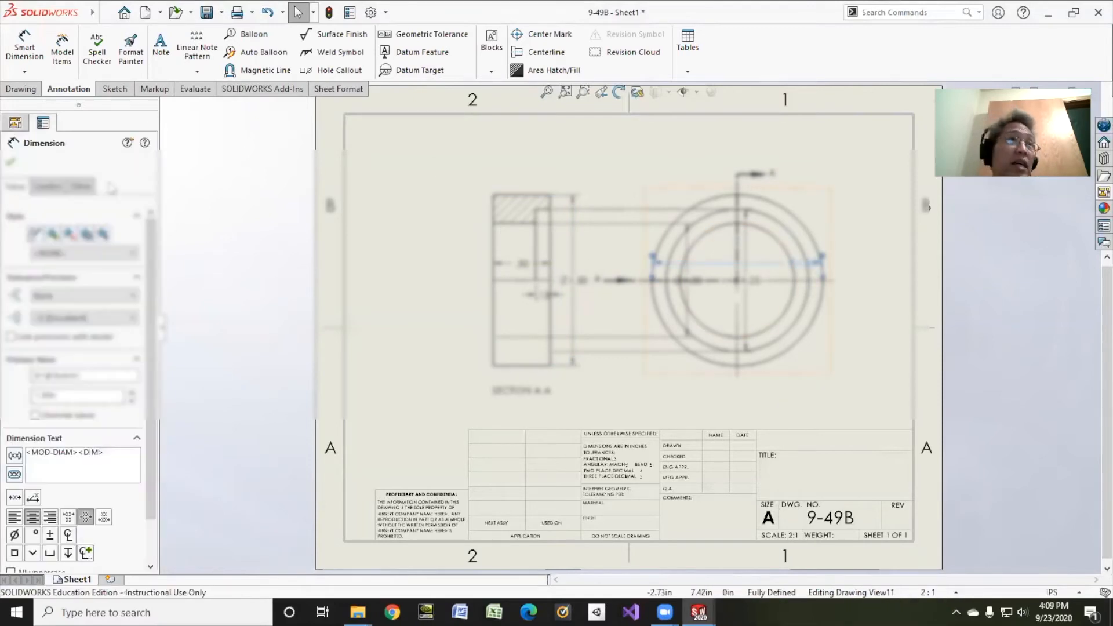
click(54, 187)
click(58, 277)
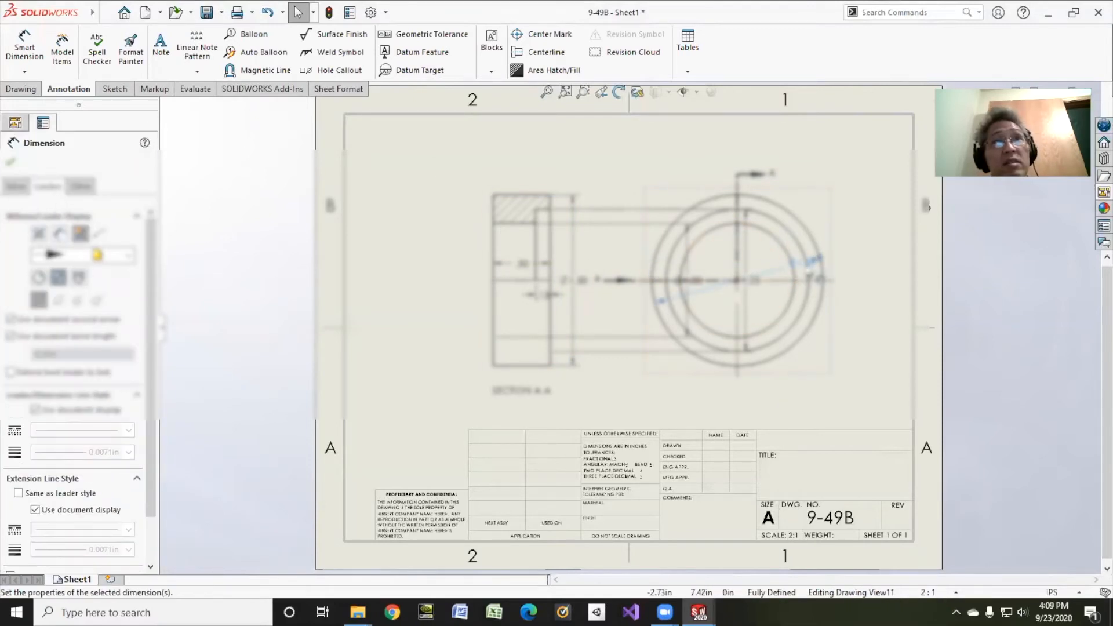
drag(803, 267, 819, 198)
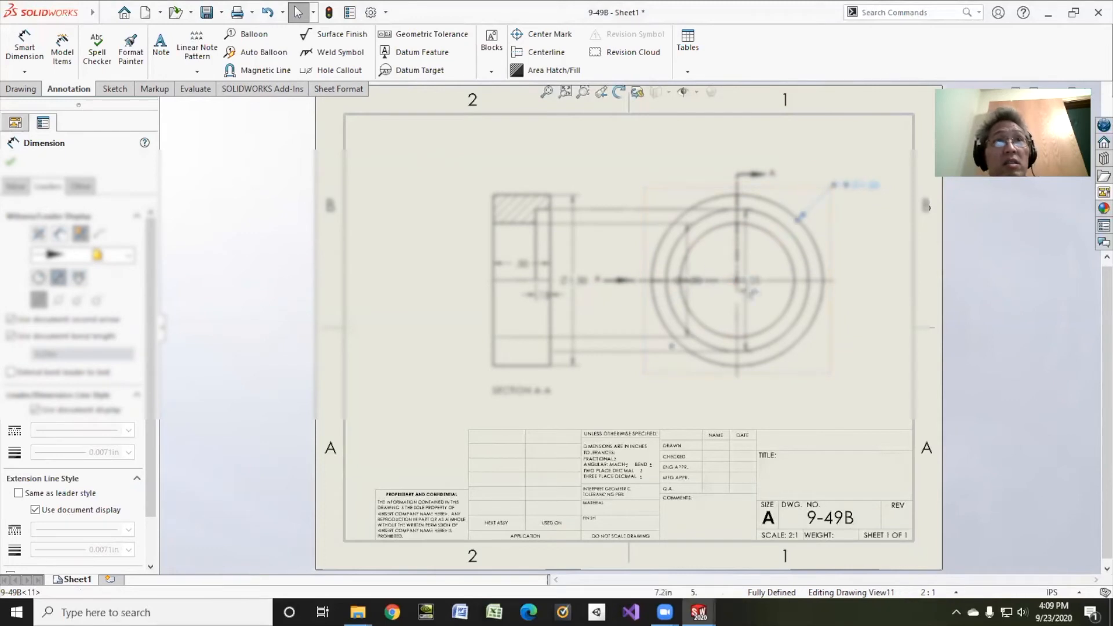
Step: Copy the counterbore diameter dimension to the front view as a diameter leader outside the ring, and delete the section view's original
click(785, 281)
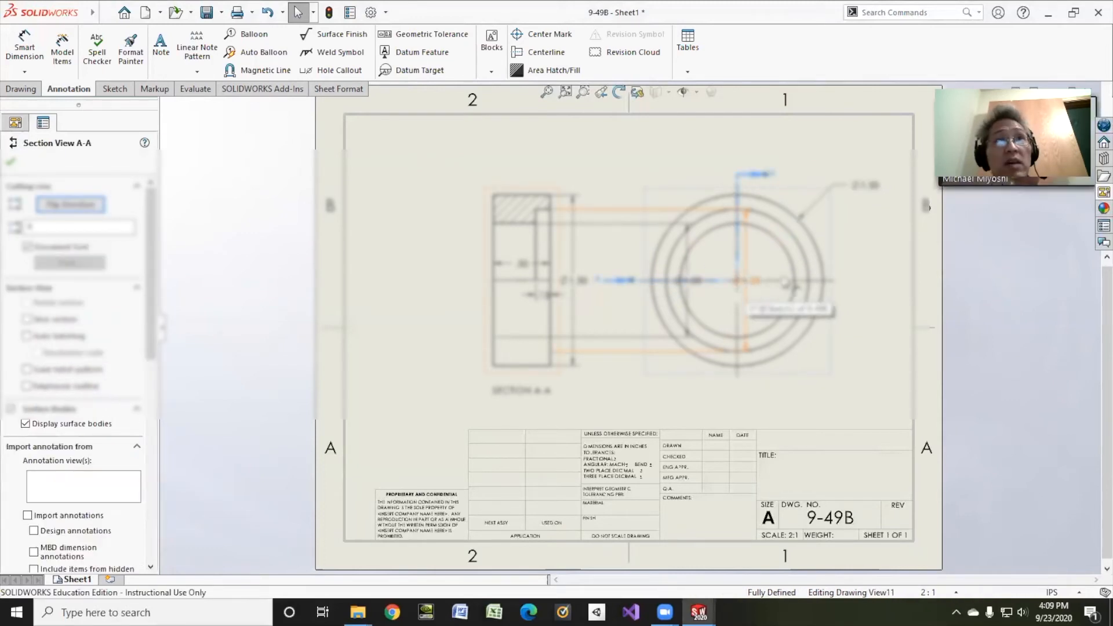
ctrl+drag(783, 281, 829, 244)
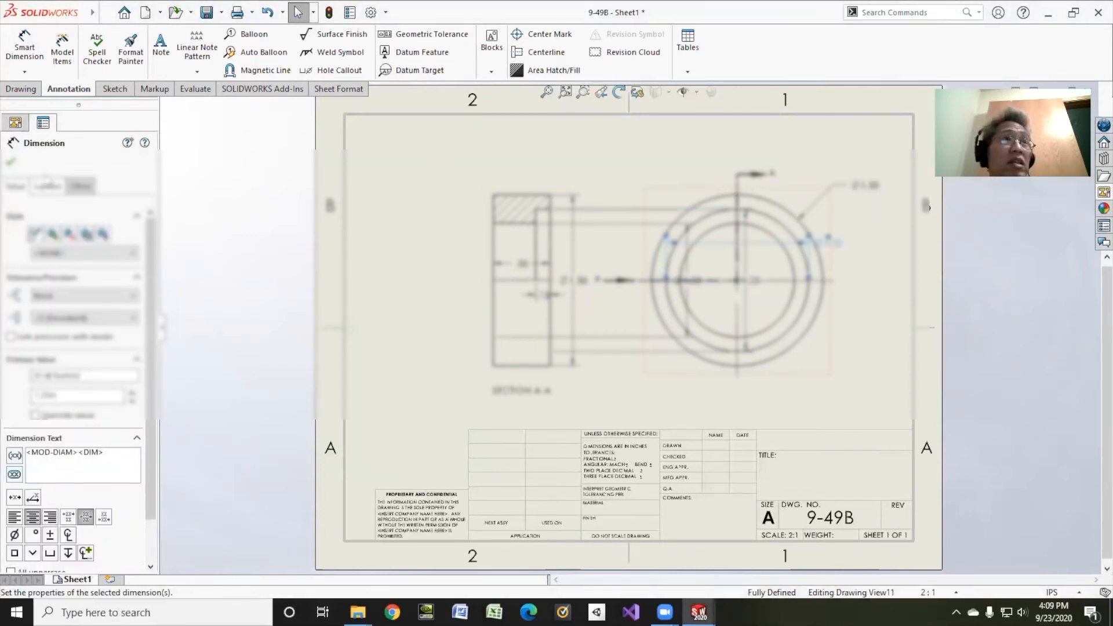
click(48, 185)
click(58, 278)
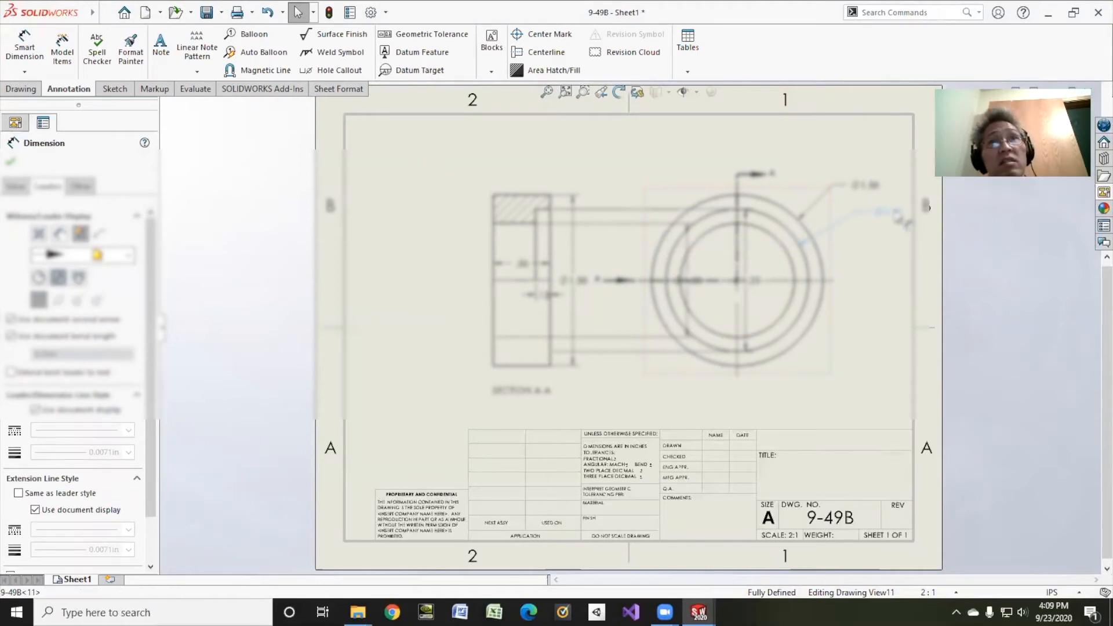
click(751, 287)
key(Delete)
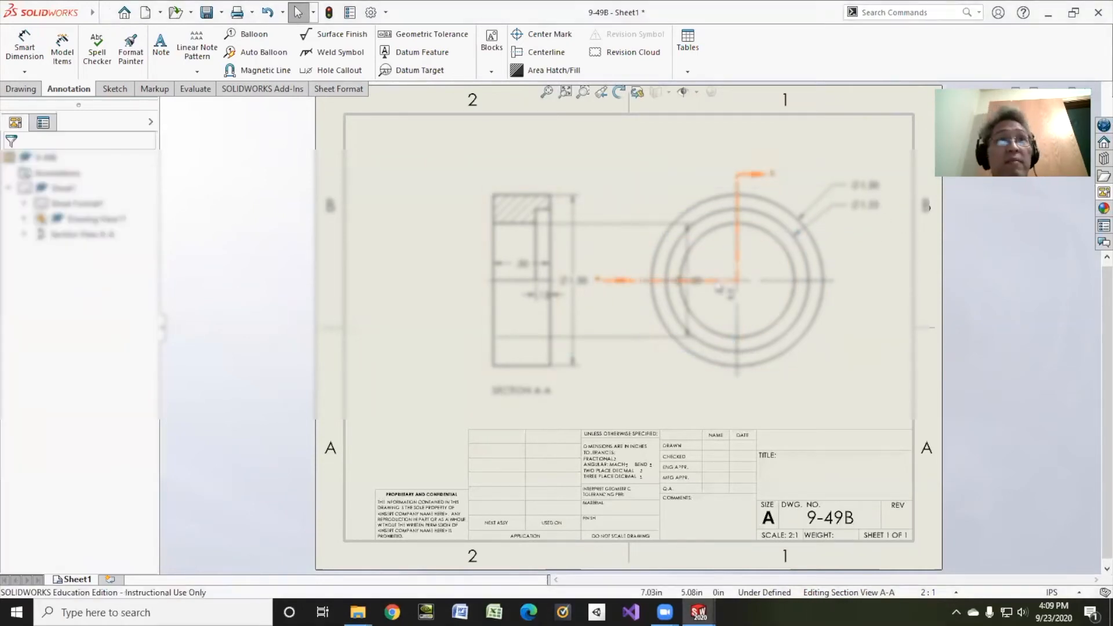
Step: Copy the inner diameter dimension to the front view as a diameter leader outside the ring, and delete the section view's original
click(698, 290)
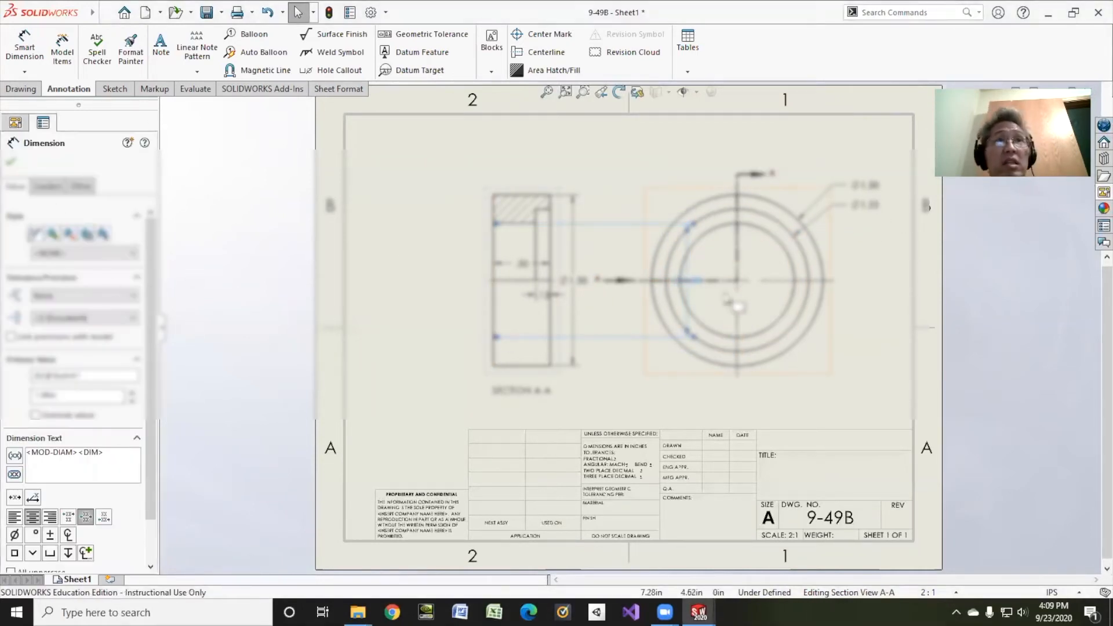
key(Delete)
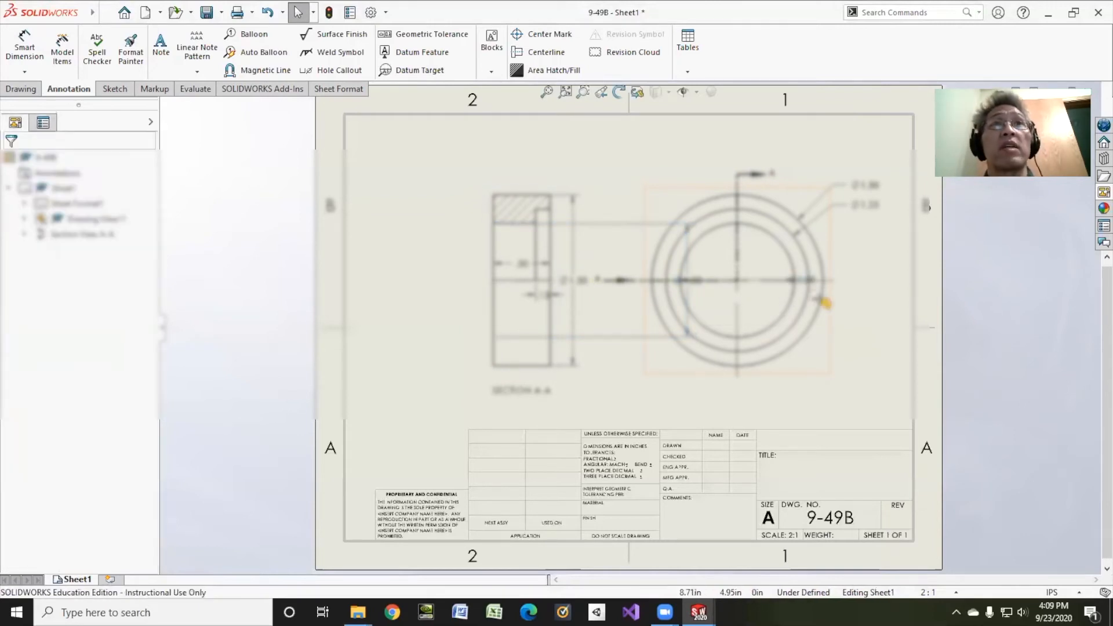
click(802, 288)
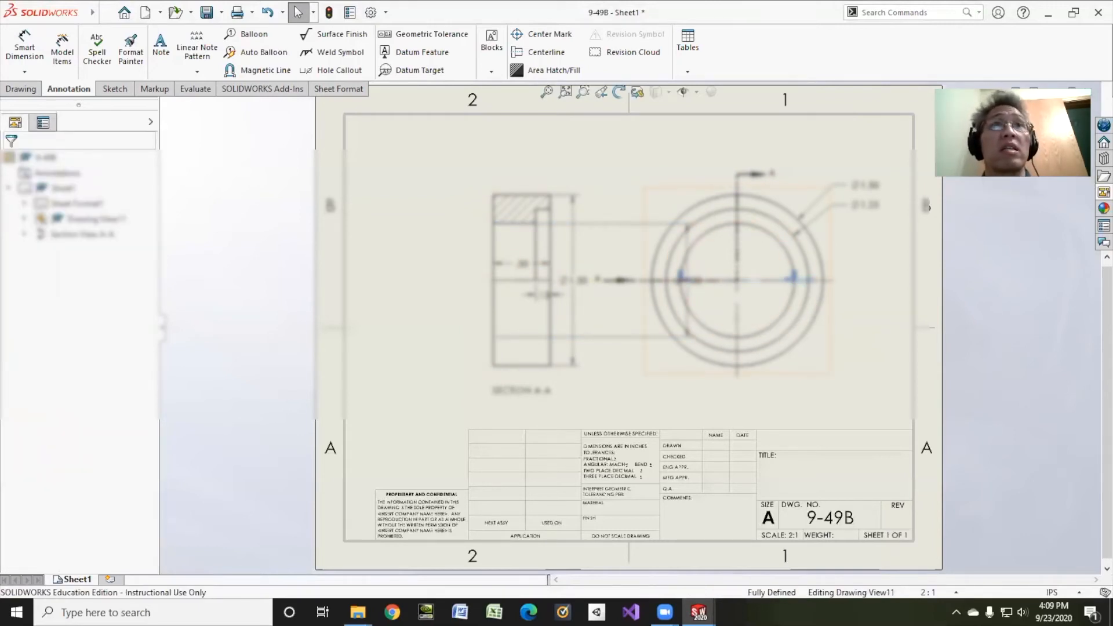
click(47, 186)
click(58, 278)
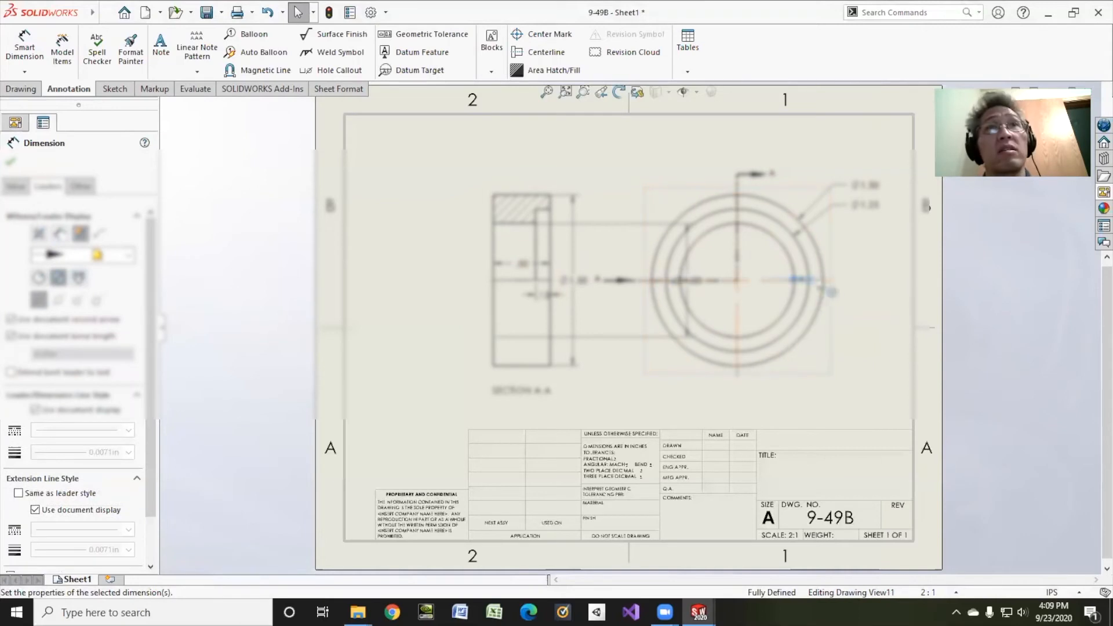
click(686, 301)
key(Delete)
Step: Delete the section view's duplicate outer diameter dimension and place the counterbore depth and ring thickness dimensions above the section
click(551, 293)
drag(549, 293, 546, 186)
click(578, 287)
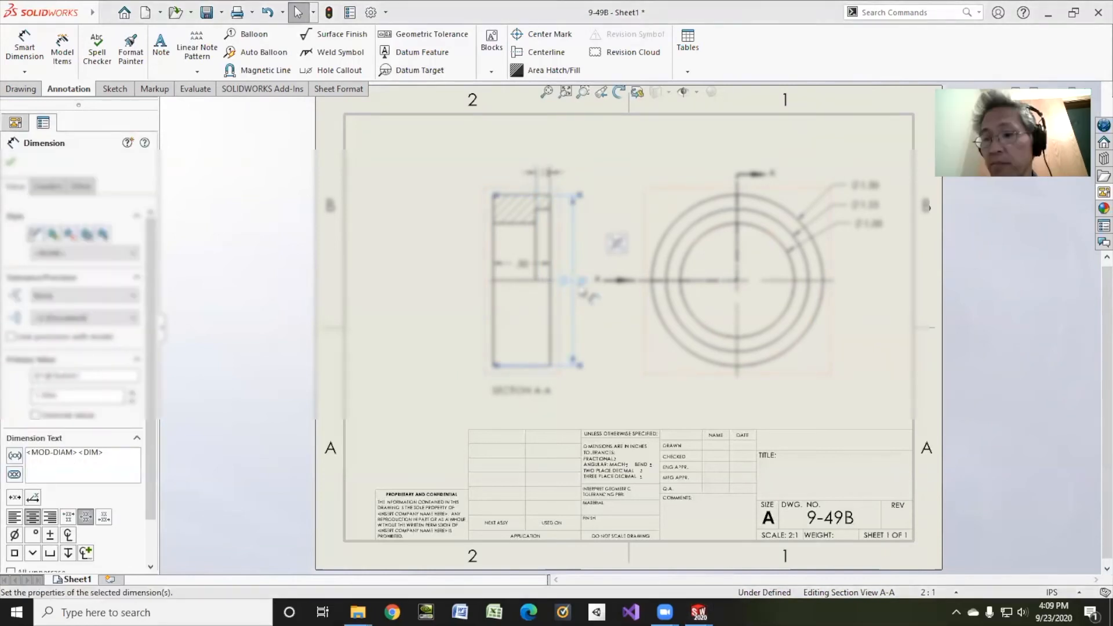
key(Delete)
click(521, 157)
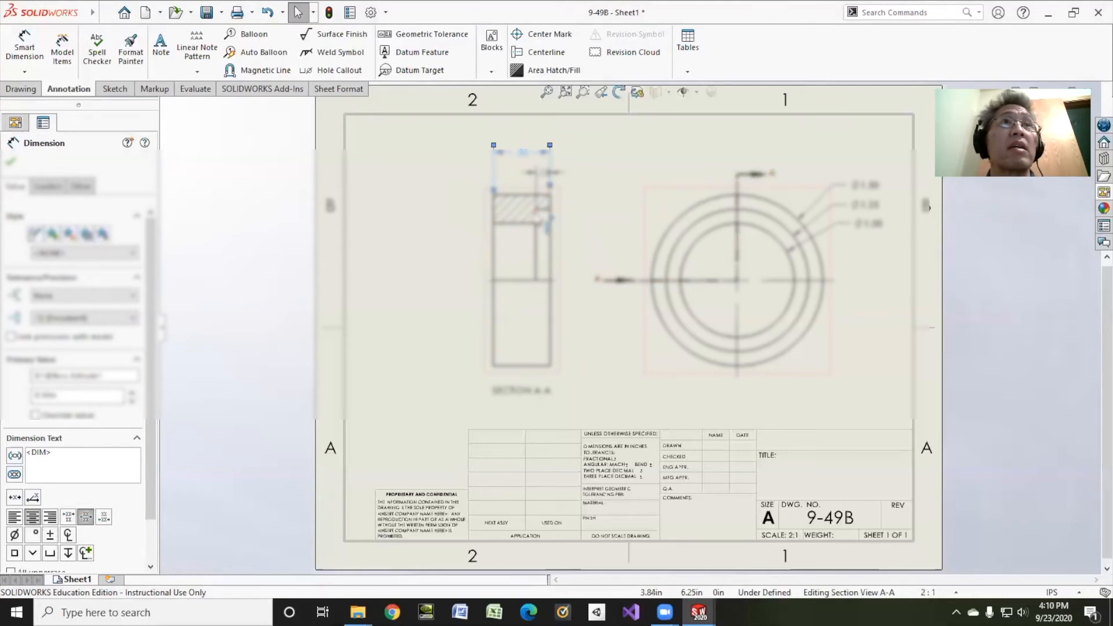
Step: Rearrange the section view's dimensions, centring the ring thickness above the section and placing the counterbore depth outside its right extension line
click(550, 282)
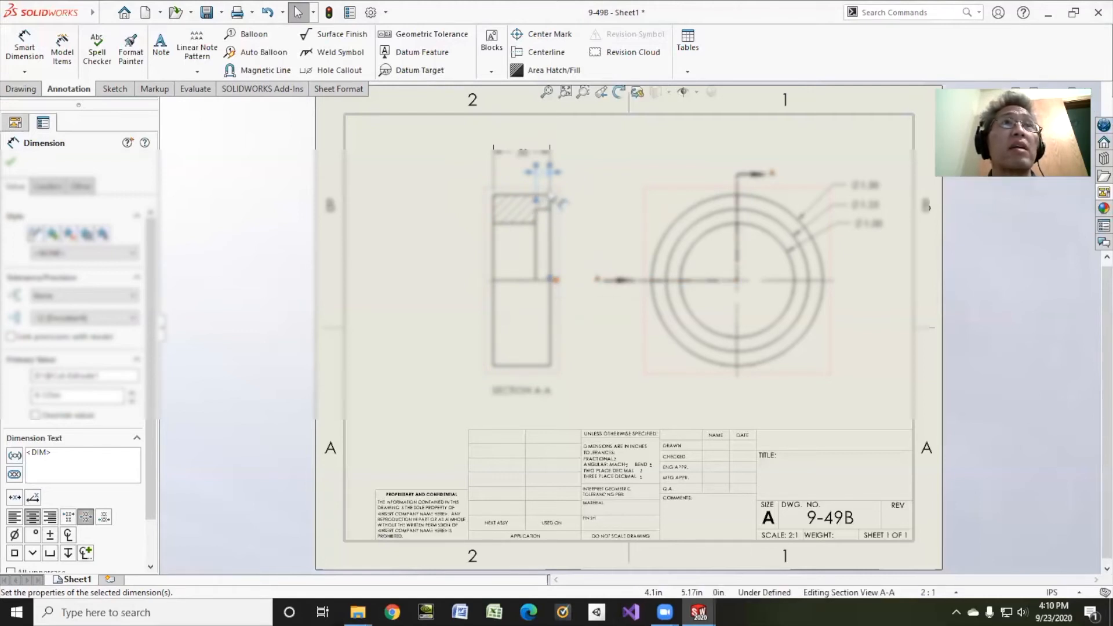
click(574, 222)
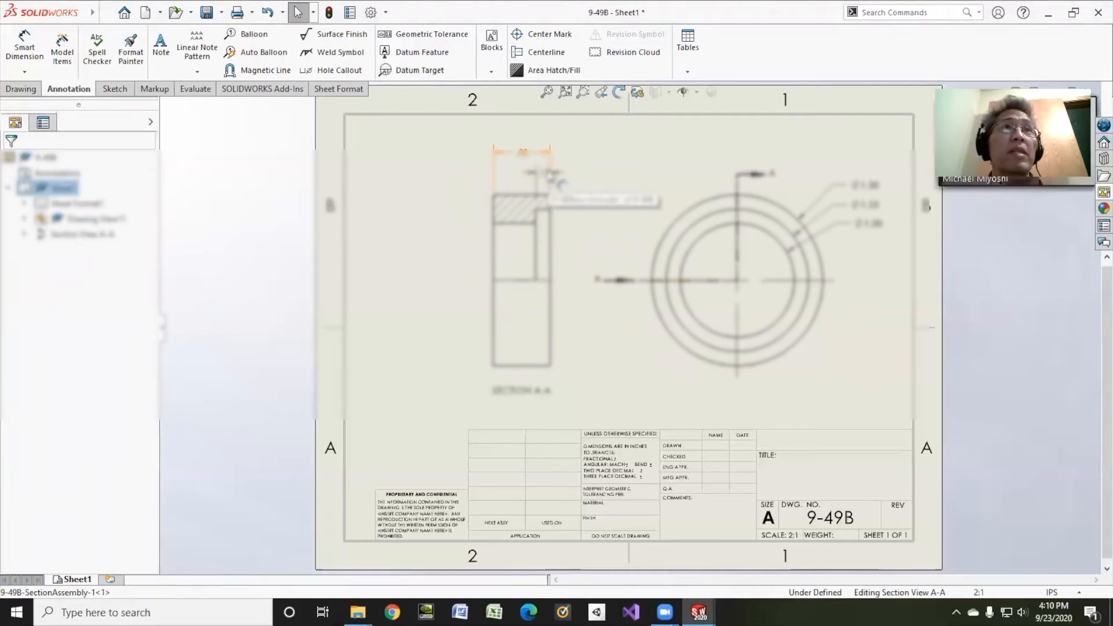
drag(548, 172, 569, 176)
drag(559, 147, 523, 147)
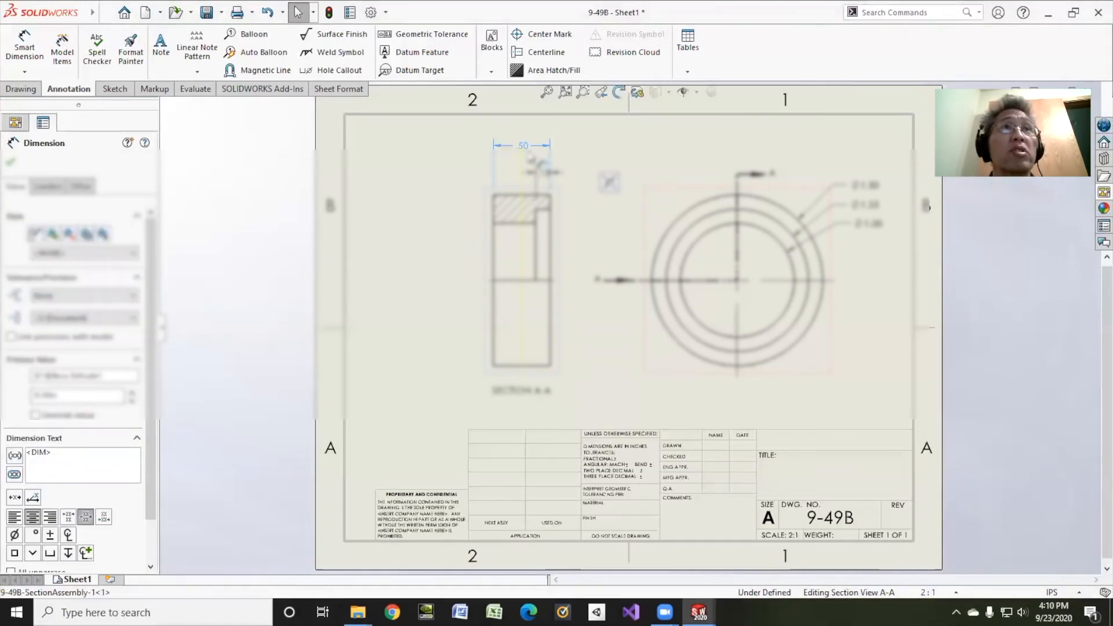
click(542, 175)
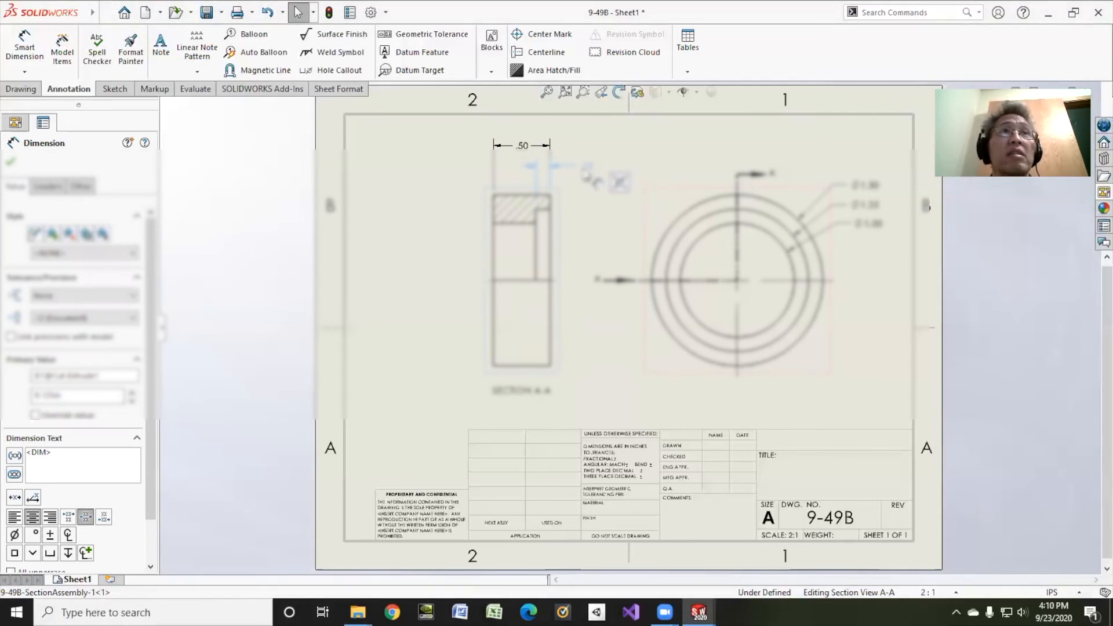
click(600, 229)
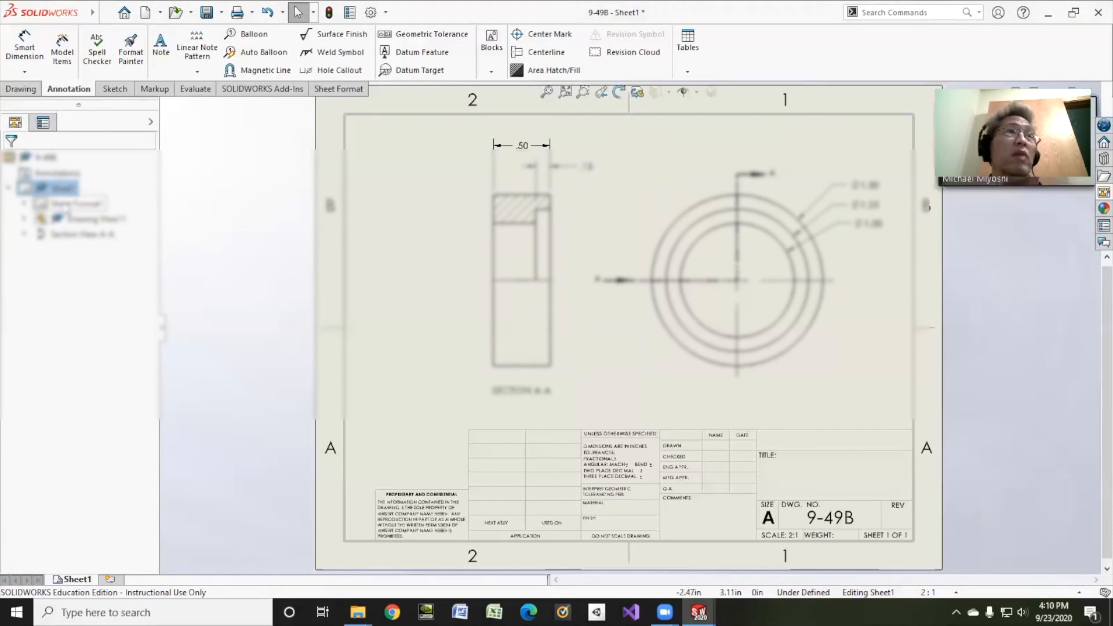
Step: Open the sheet format for editing and enter the drafter's surname in capitals in the DRAWN row's name cell
right_click(69, 214)
click(106, 248)
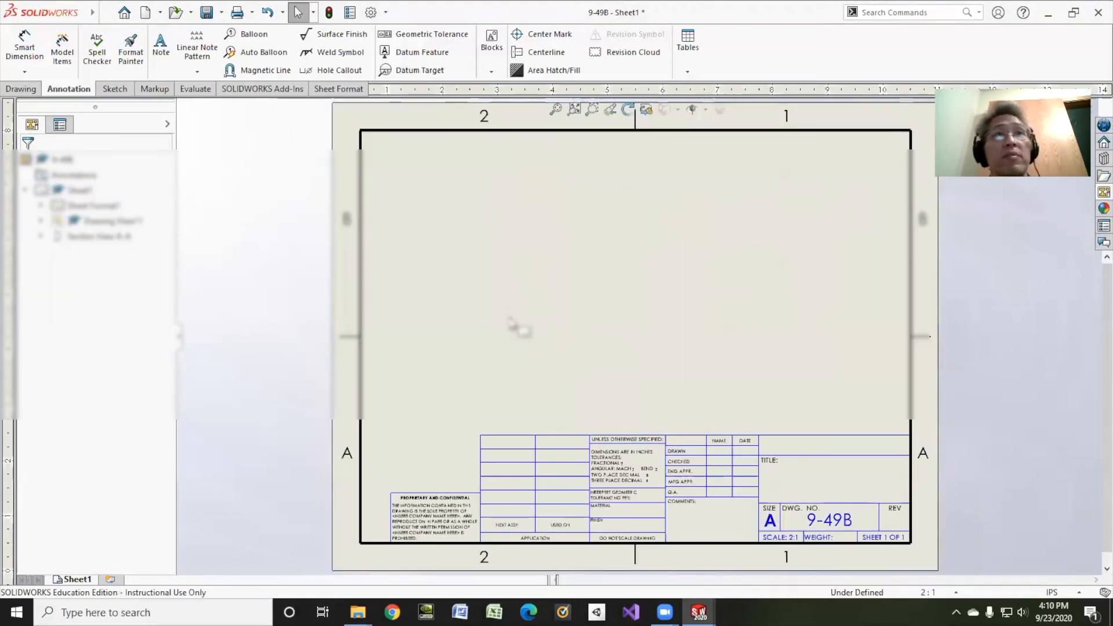
click(721, 452)
text(miuosjio)
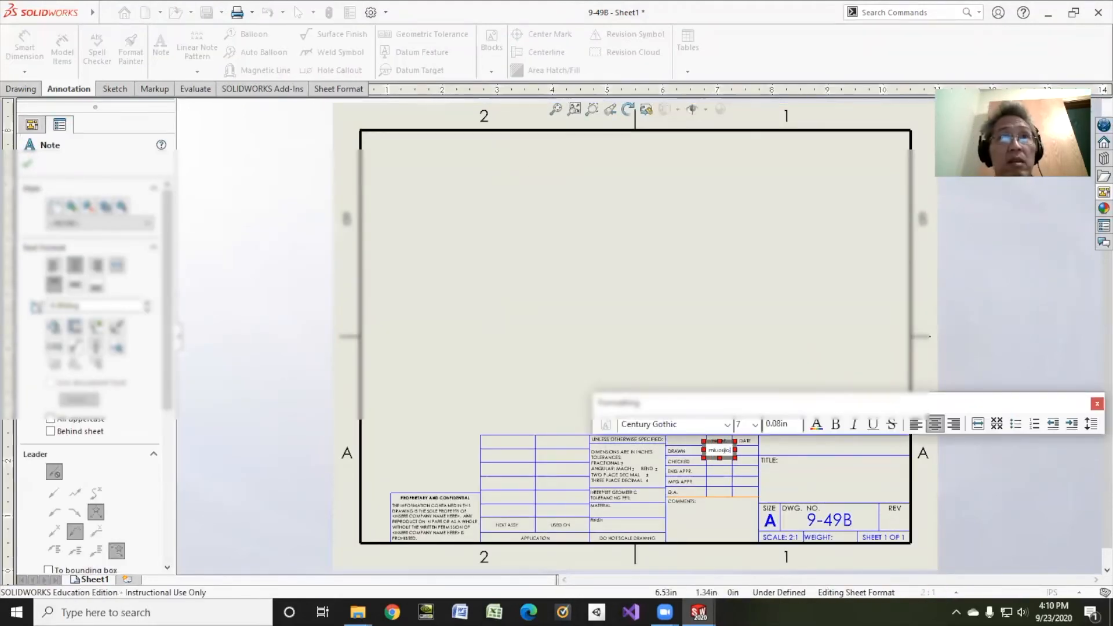
key(BackSpace)
key(BackSpace)
key(BackSpace)
key(BackSpace)
key(BackSpace)
key(BackSpace)
key(BackSpace)
key(BackSpace)
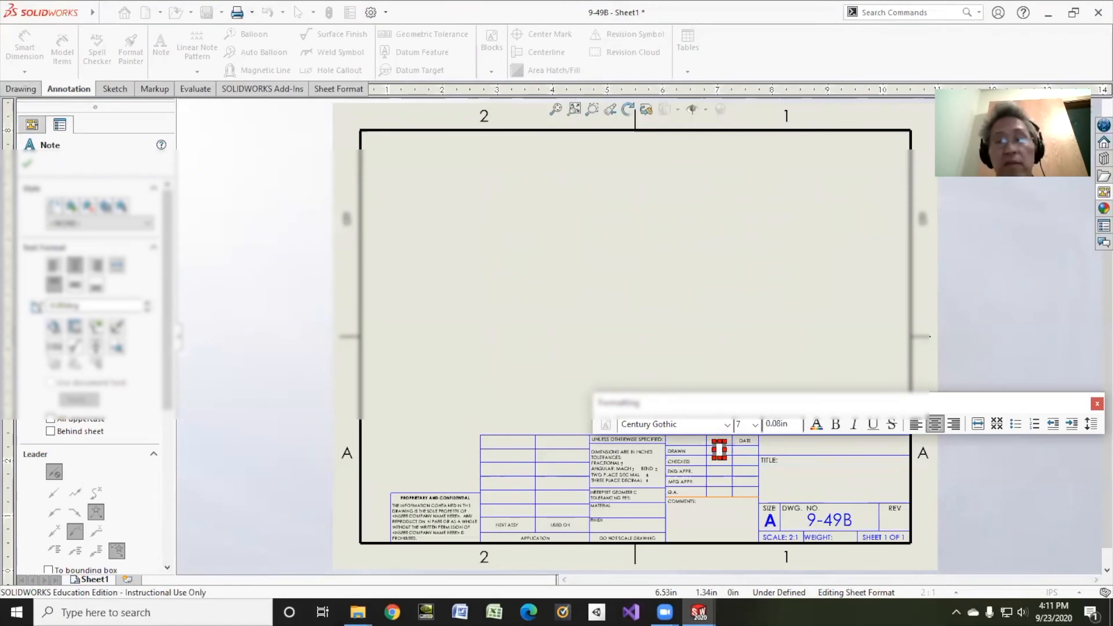
text(MIYOSHI)
click(745, 451)
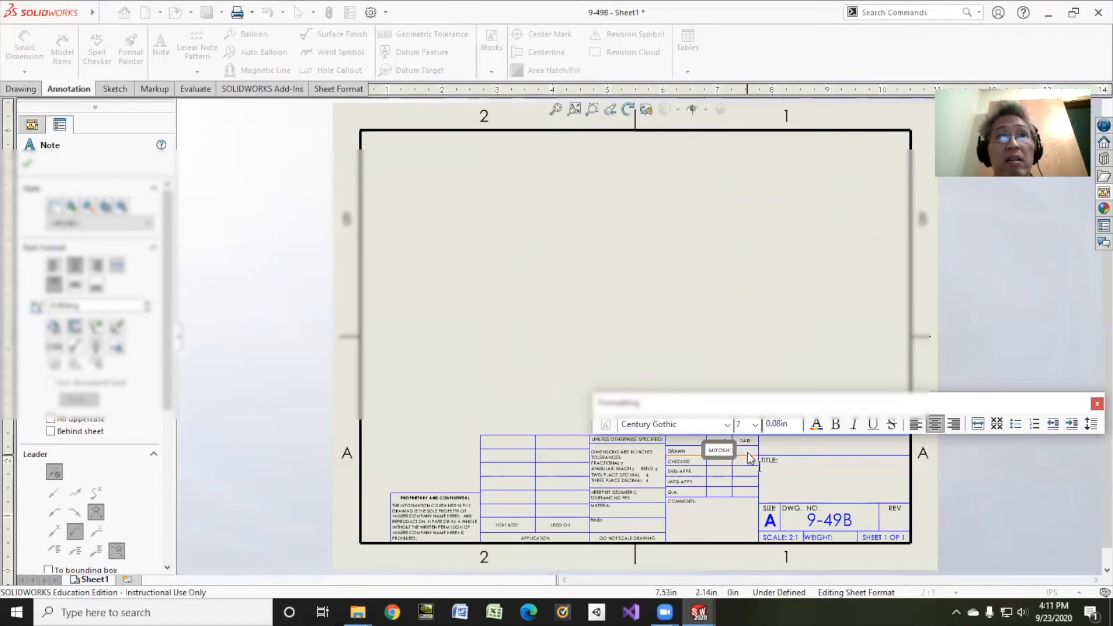
key(Escape)
Step: Enter 9/23/20 as the DRAWN date and 9-49B as the drawing title in the title block
click(745, 451)
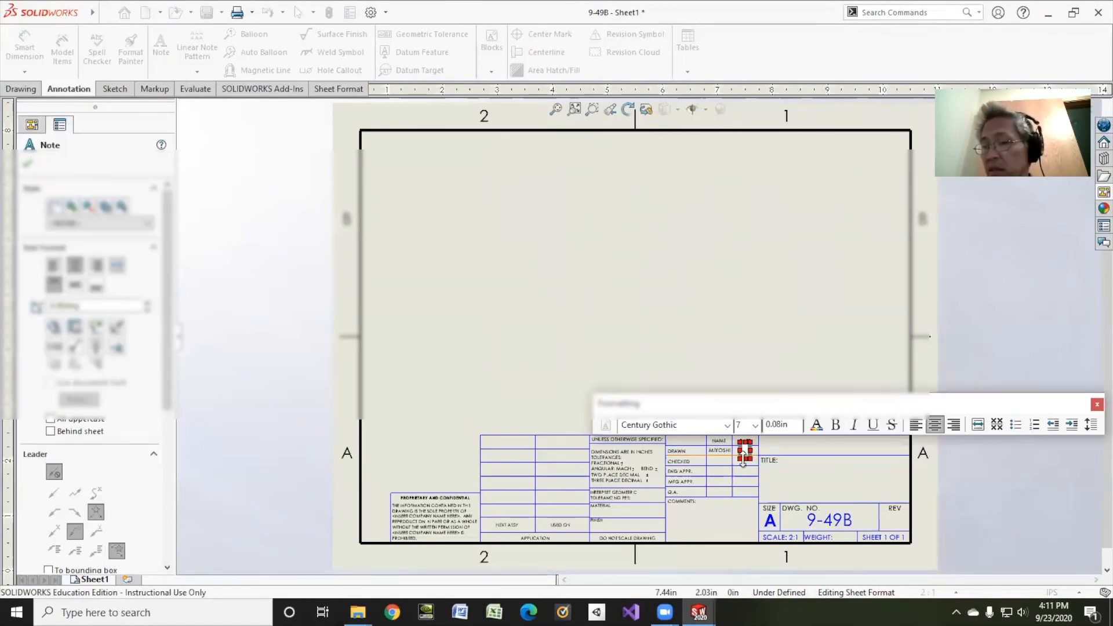
text(9/23/20)
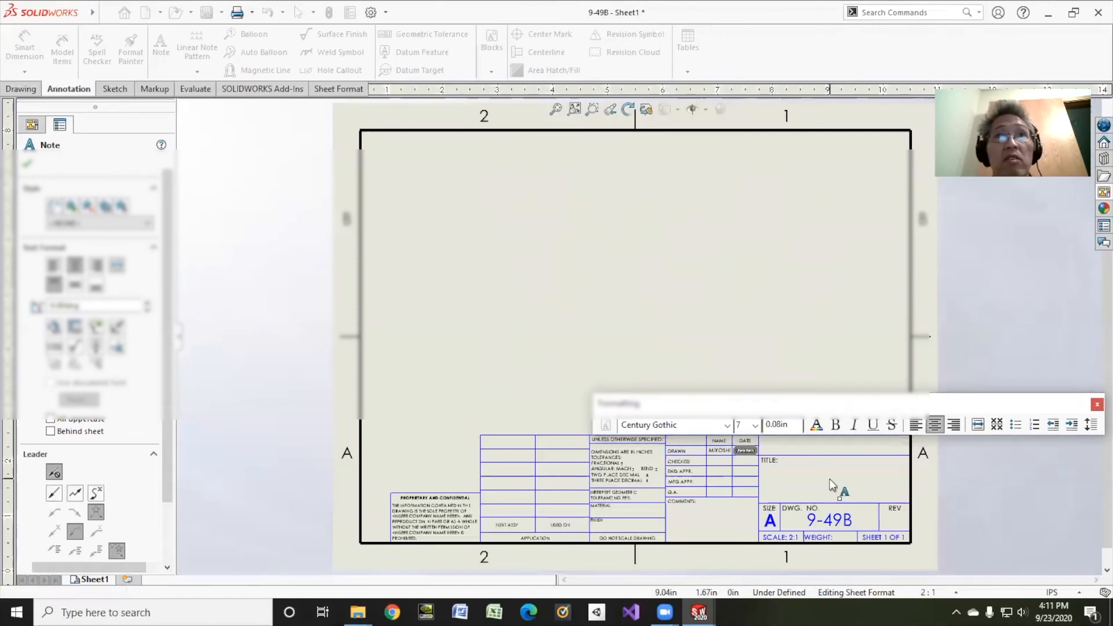
click(829, 479)
click(827, 482)
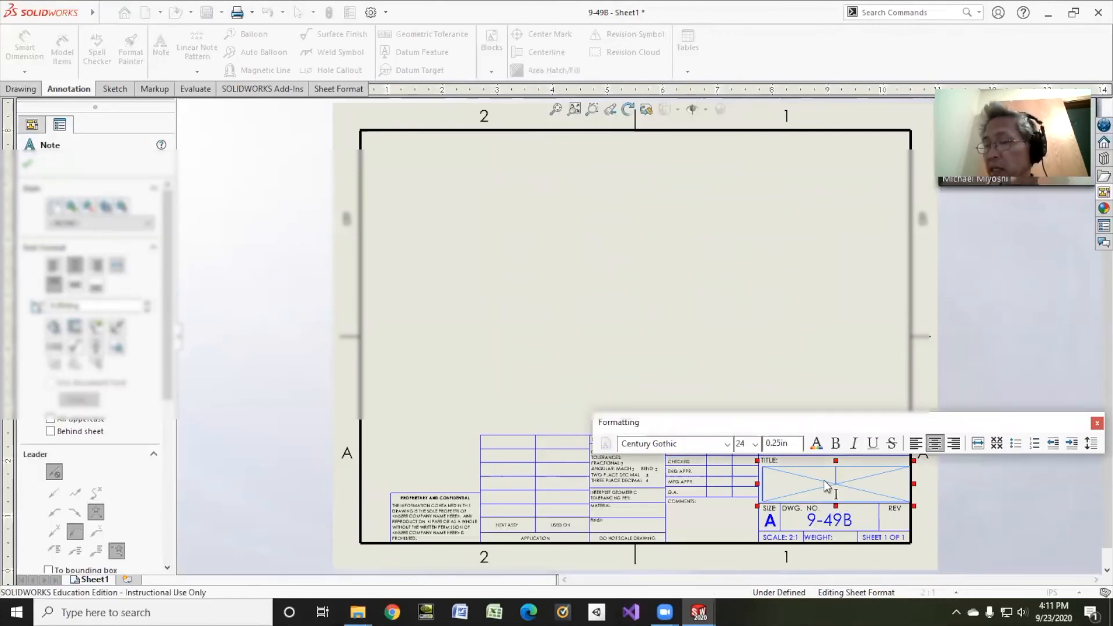
text(9-49B)
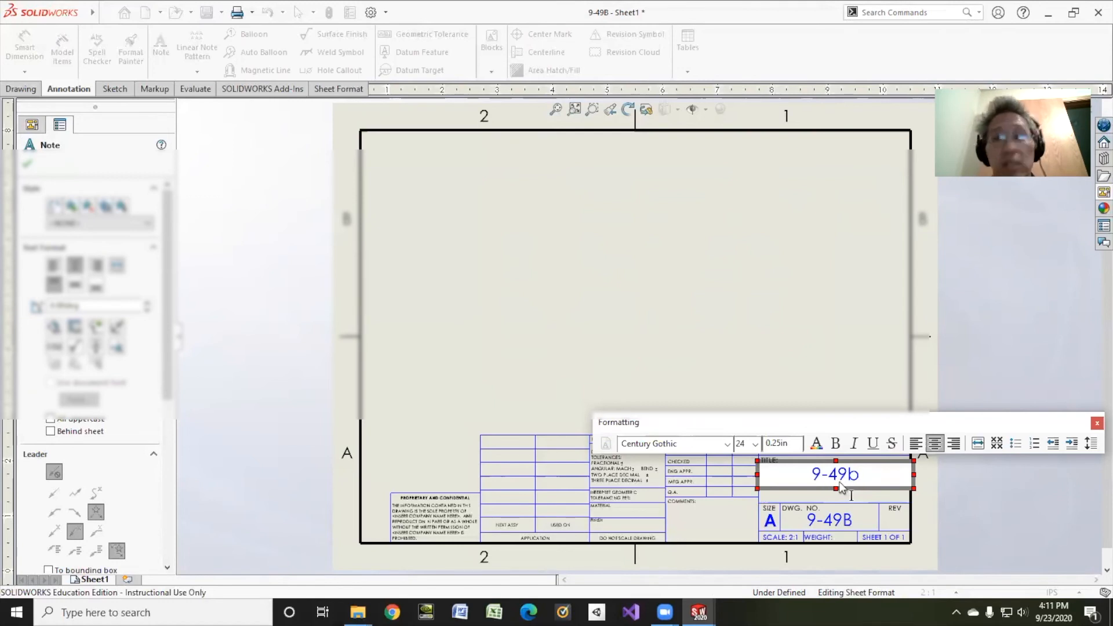
click(850, 393)
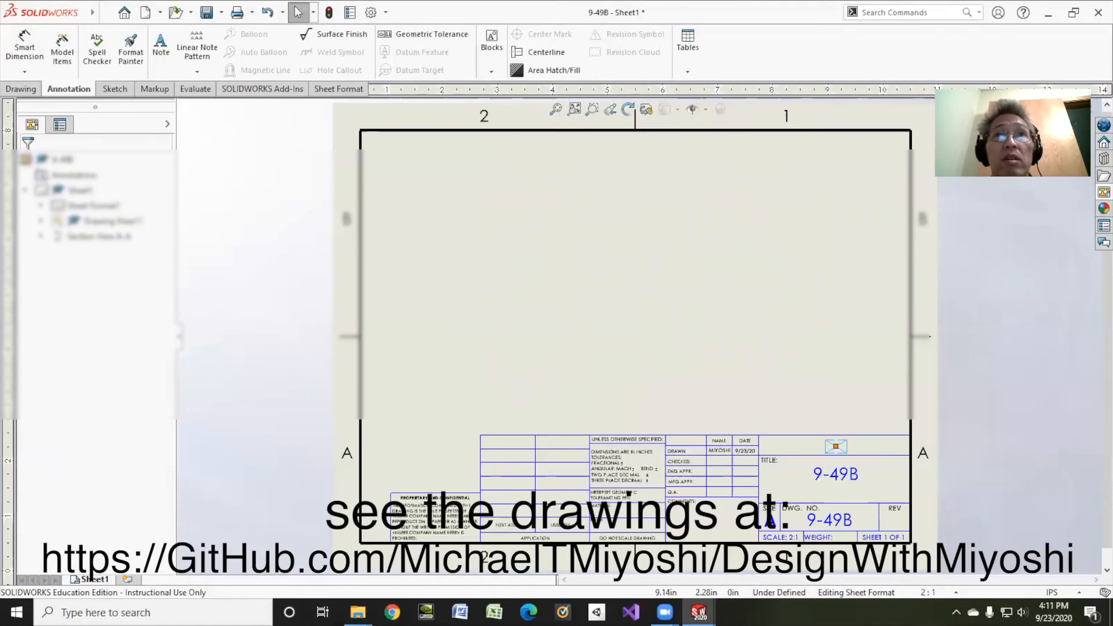
Step: Enter the company name in capitals in the note above the title, and return to editing the sheet
double_click(836, 445)
text(MIYOSHI DESIGN)
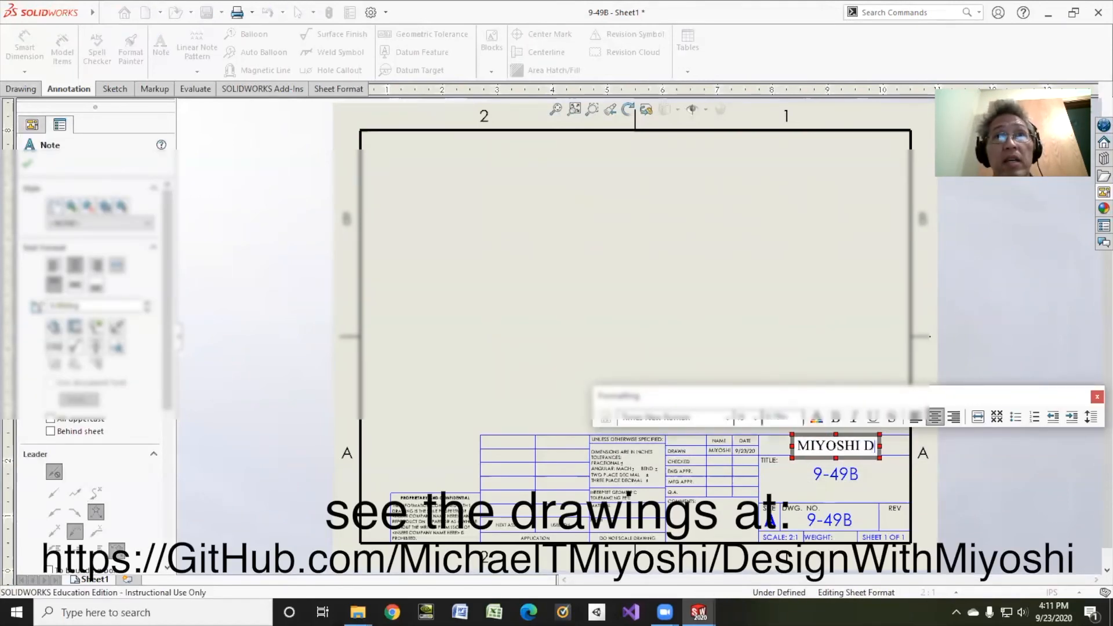
click(719, 351)
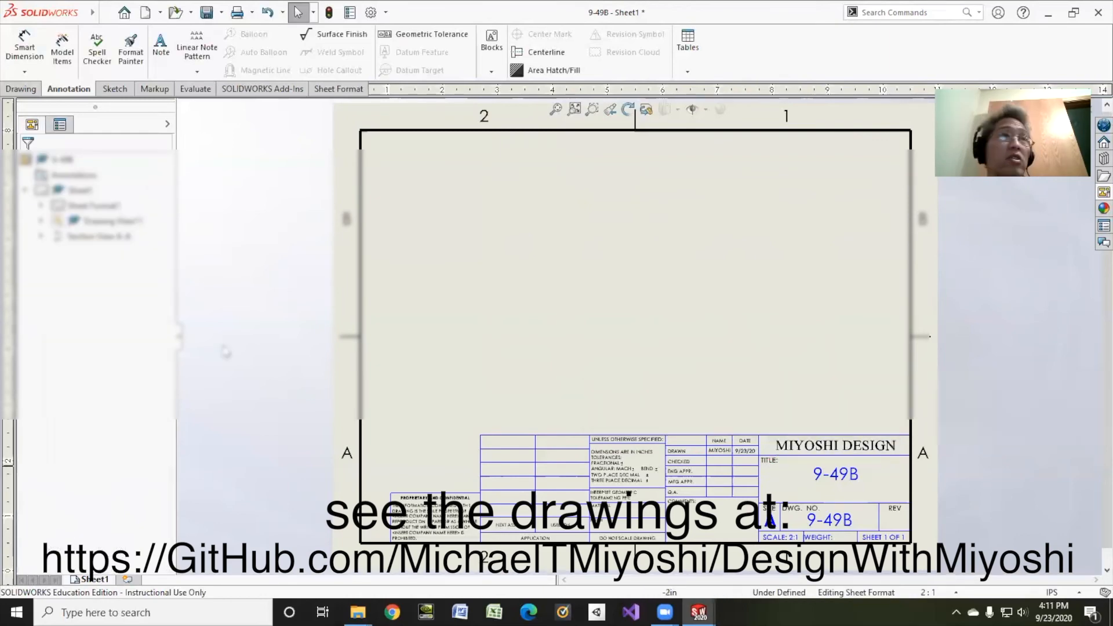
right_click(87, 206)
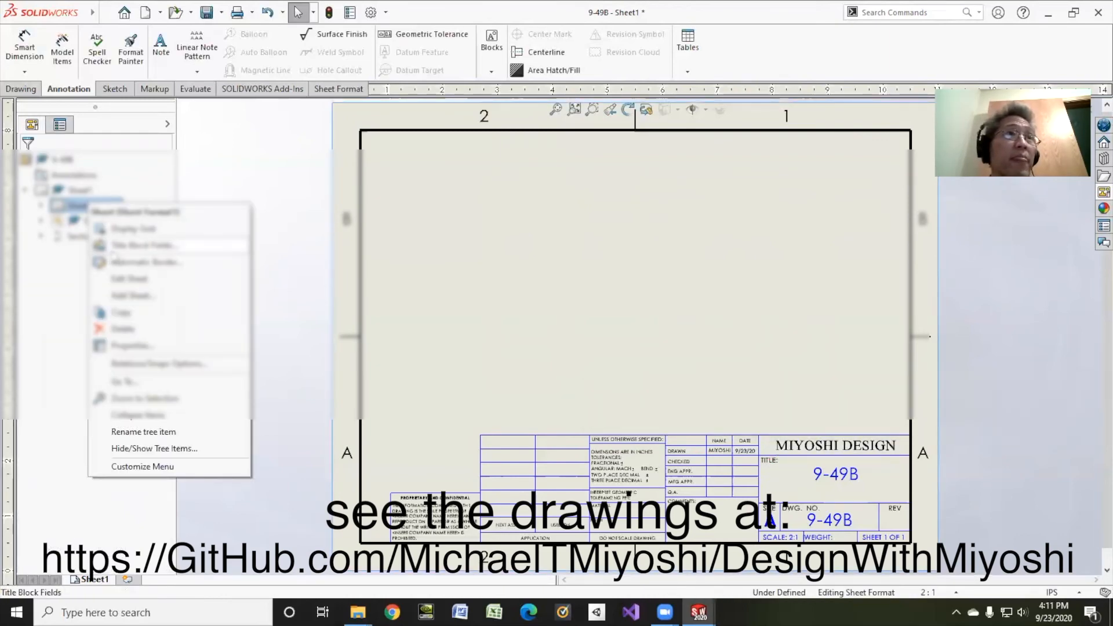
click(108, 278)
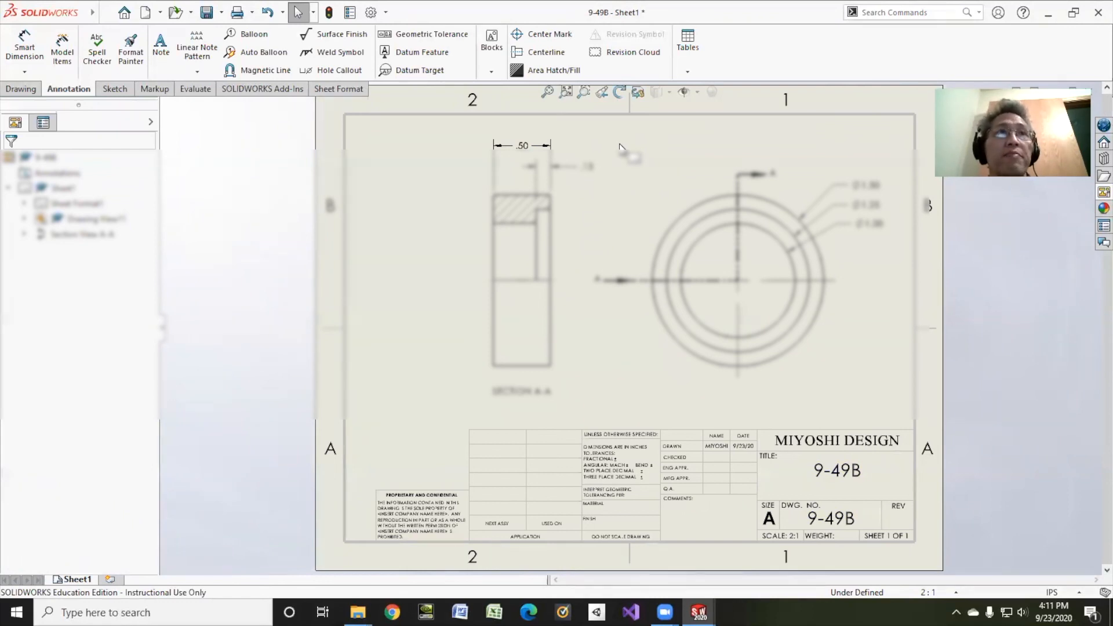
Step: Save the drawing as 9-49B.SLDDRW together with its modified part 9-49B.SLDPRT
click(207, 16)
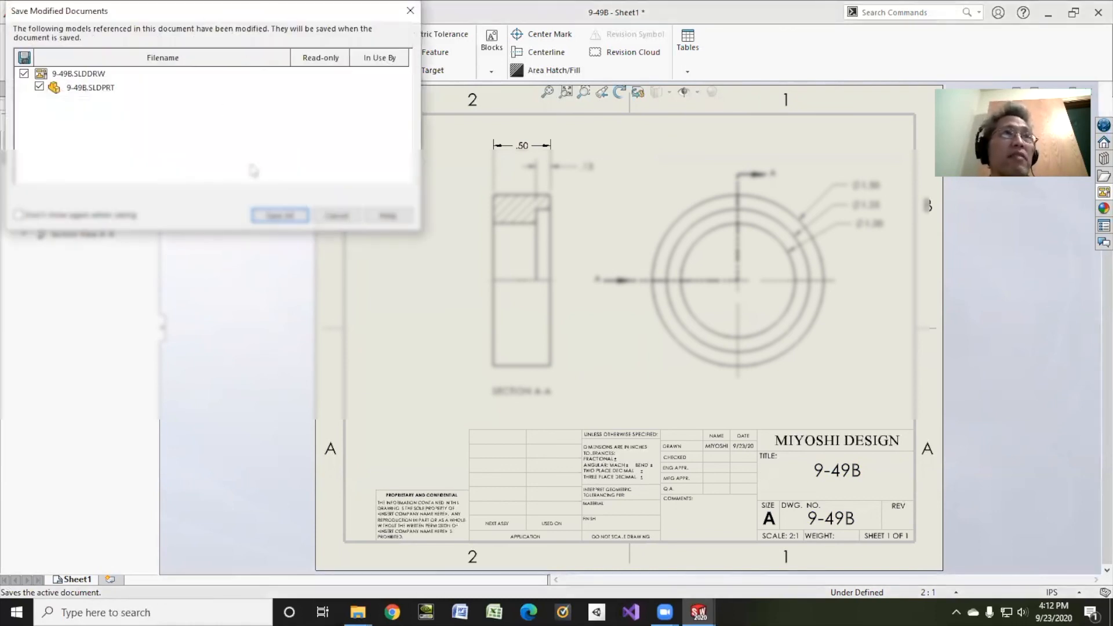
click(280, 217)
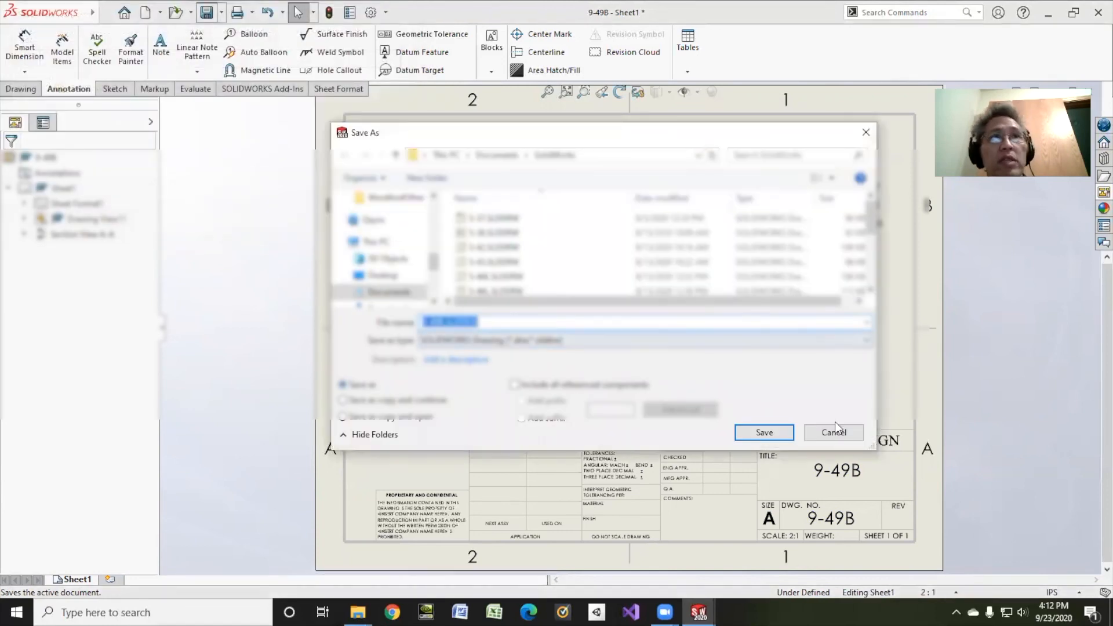
click(770, 432)
Step: Save a copy of the 9-49B drawing in Adobe Portable Document Format (*.pdf)
click(221, 13)
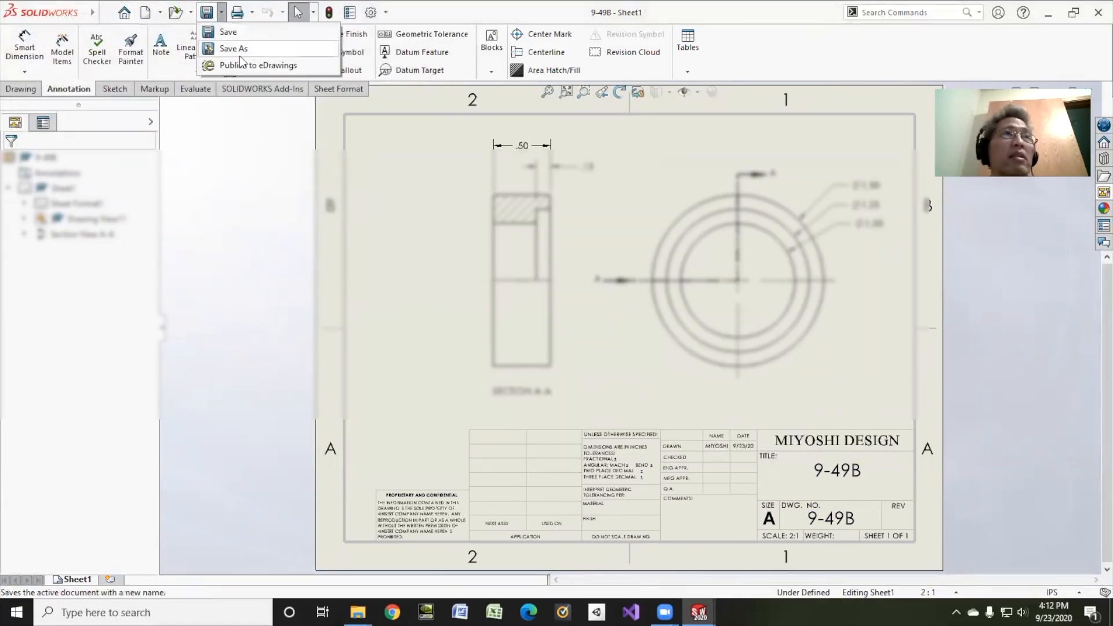
click(240, 49)
click(541, 341)
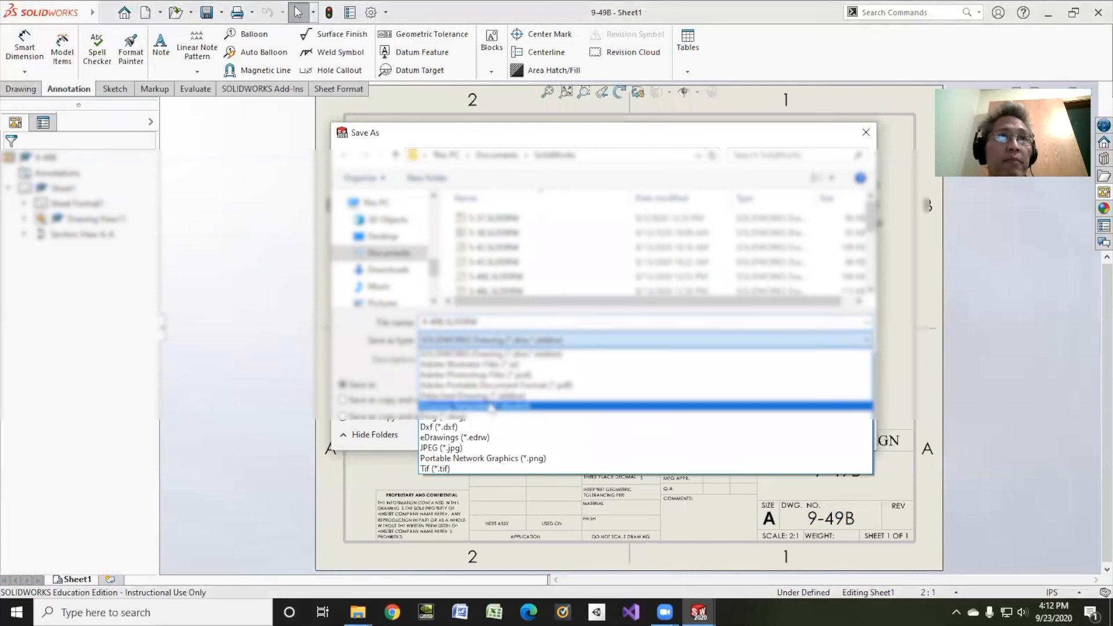
click(499, 385)
key(Return)
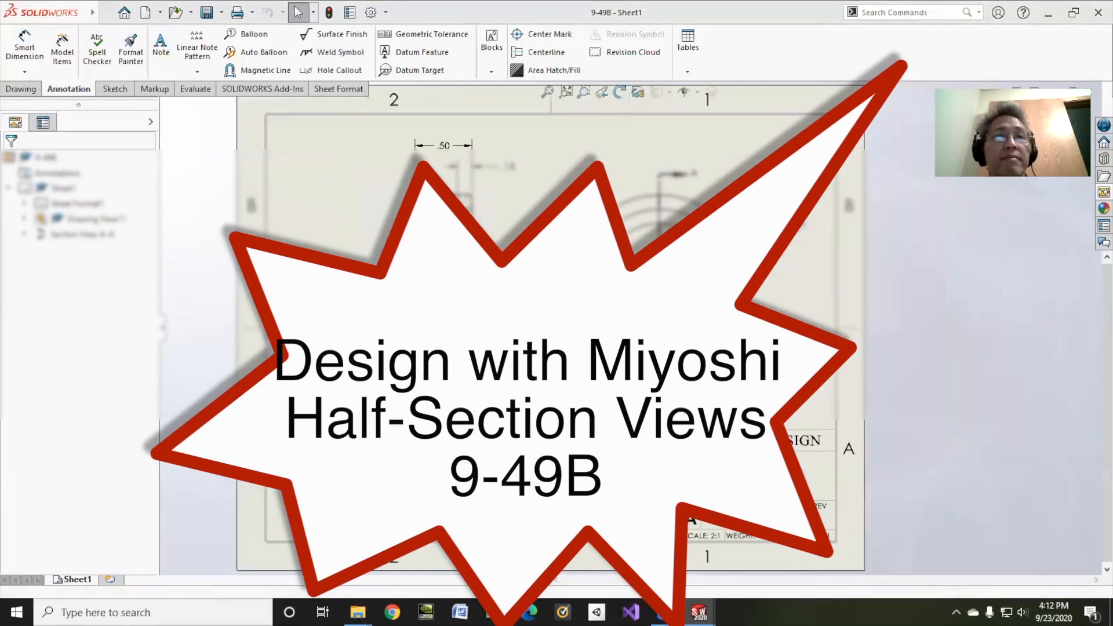